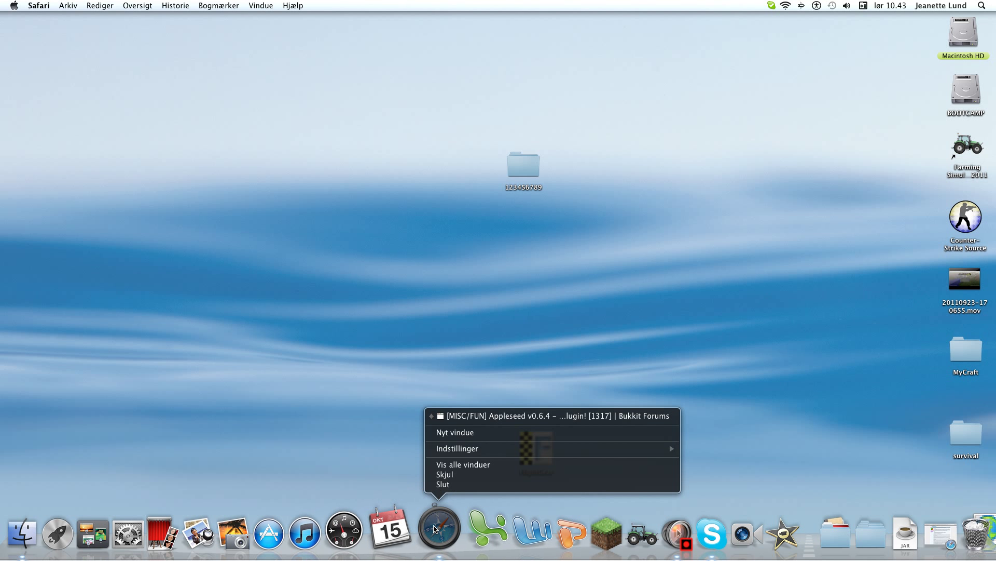
Step: Open a new Safari window and load sagembox.home
{"action": "left_click", "coordinate": [455, 433]}
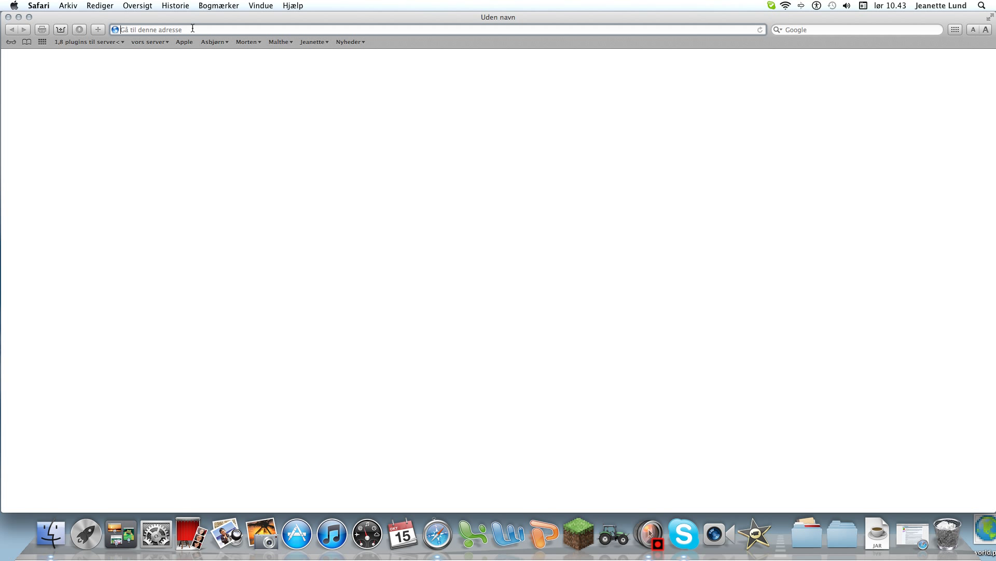
{"action": "type", "text": "sagem"}
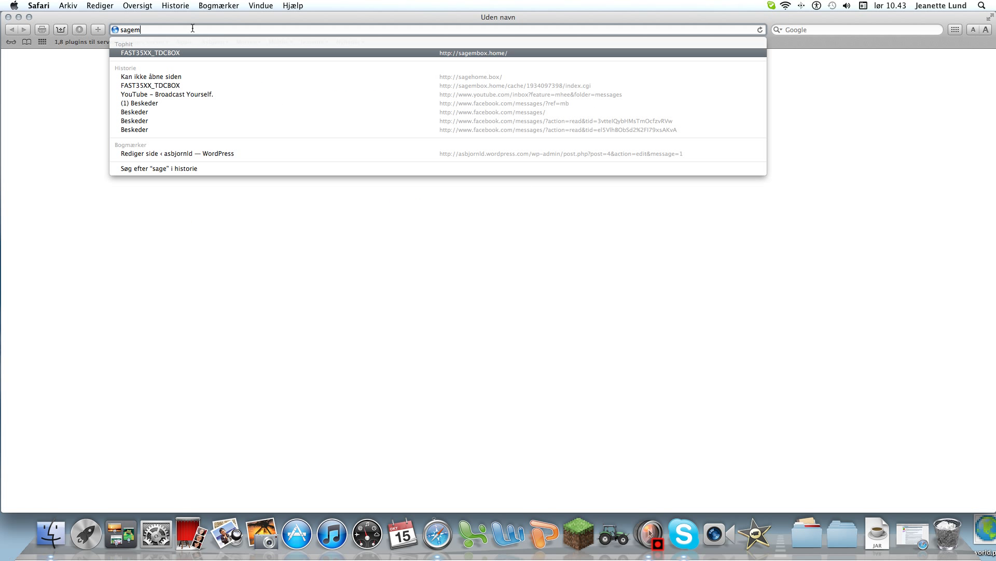
{"action": "type", "text": "box"}
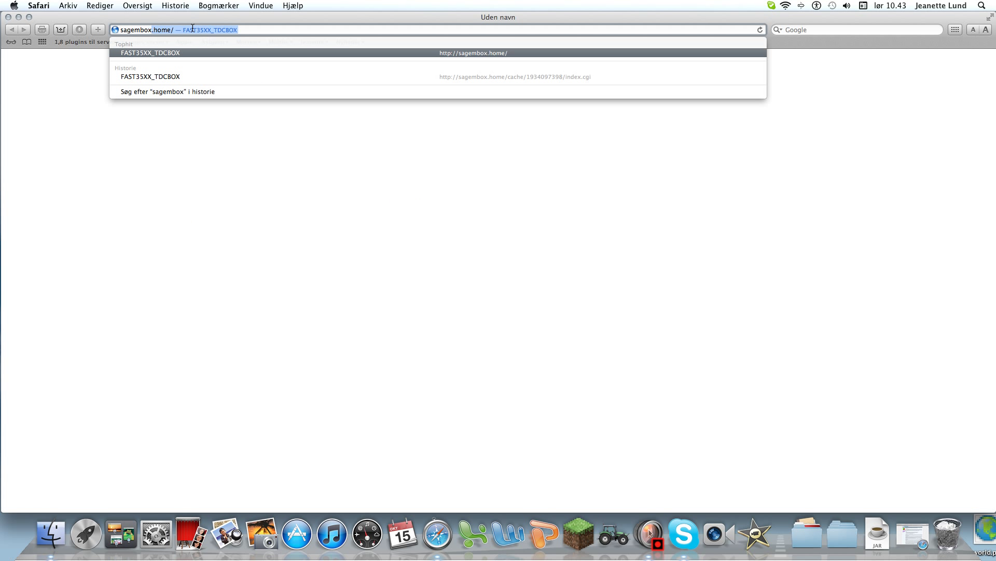
{"action": "type", "text": ".home"}
{"action": "key", "text": "Return"}
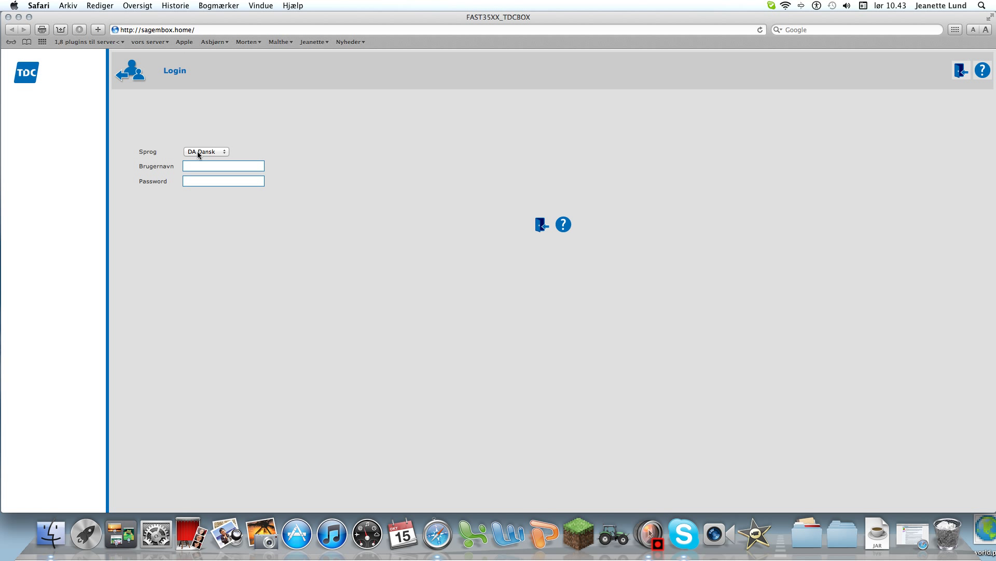
Step: Enter the router username in Brugernavn, fill in the password, and log in
{"action": "left_click", "coordinate": [201, 166]}
{"action": "type", "text": "admin"}
{"action": "left_click", "coordinate": [211, 183]}
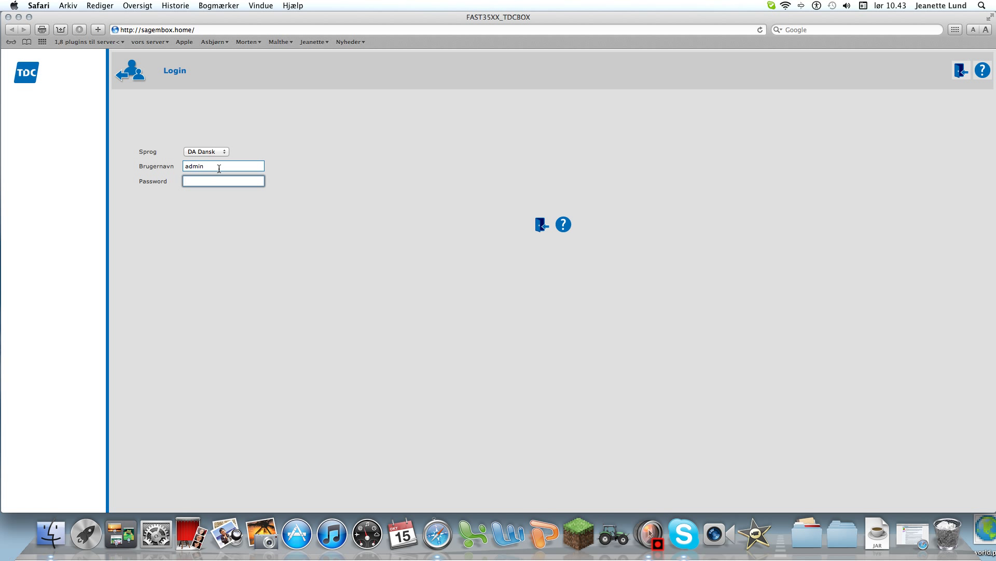
{"action": "left_click", "coordinate": [218, 169]}
{"action": "left_click", "coordinate": [234, 182]}
{"action": "left_click", "coordinate": [542, 226]}
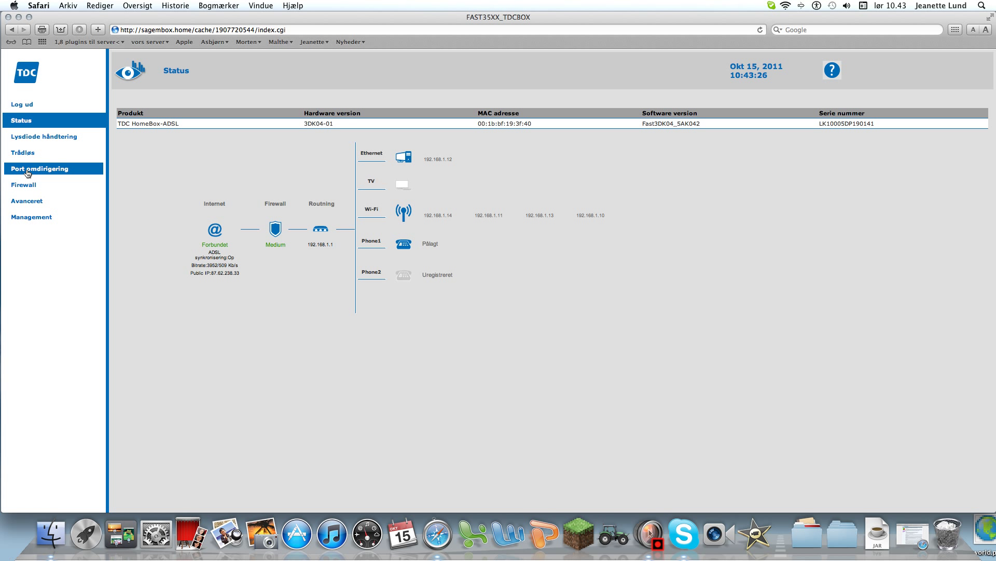
Step: Go to Port omdirigering and scroll down to the Opret en ny regel row
{"action": "left_click", "coordinate": [27, 171]}
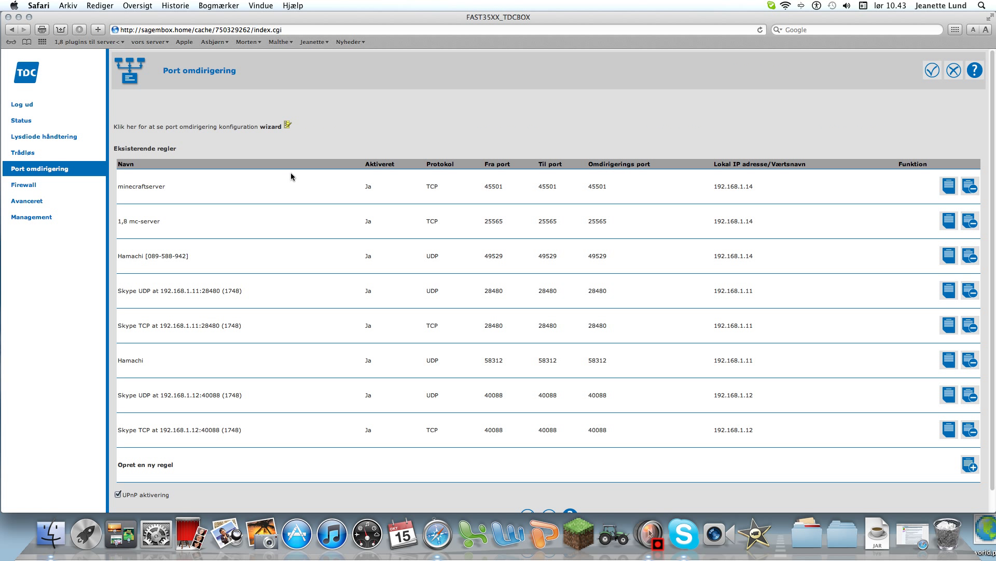
{"action": "scroll", "coordinate": [260, 310], "scroll_direction": "down", "scroll_amount": 1}
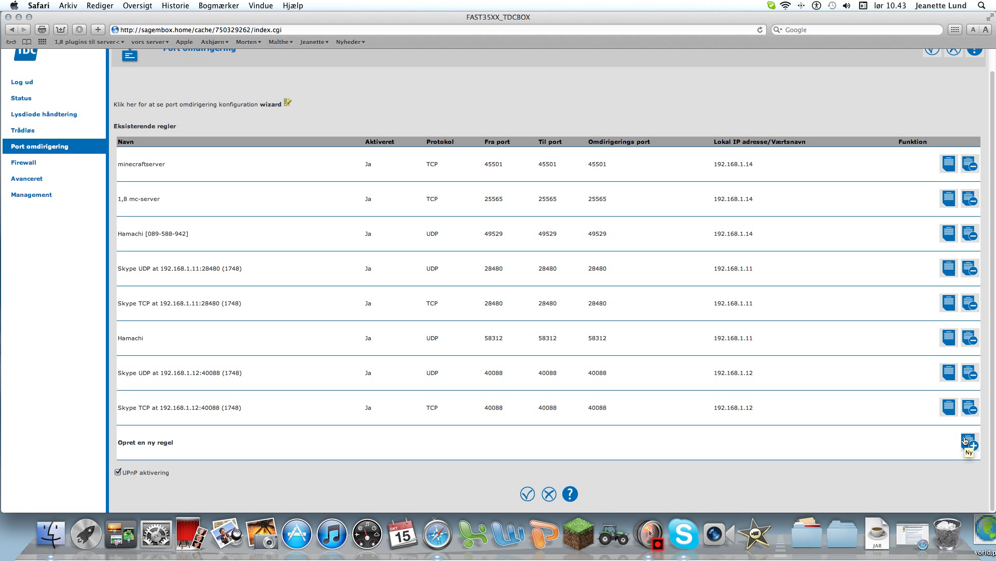
{"action": "left_click", "coordinate": [968, 444]}
Step: Start a new port-forwarding rule and step through its name and port fields
{"action": "left_click", "coordinate": [975, 449]}
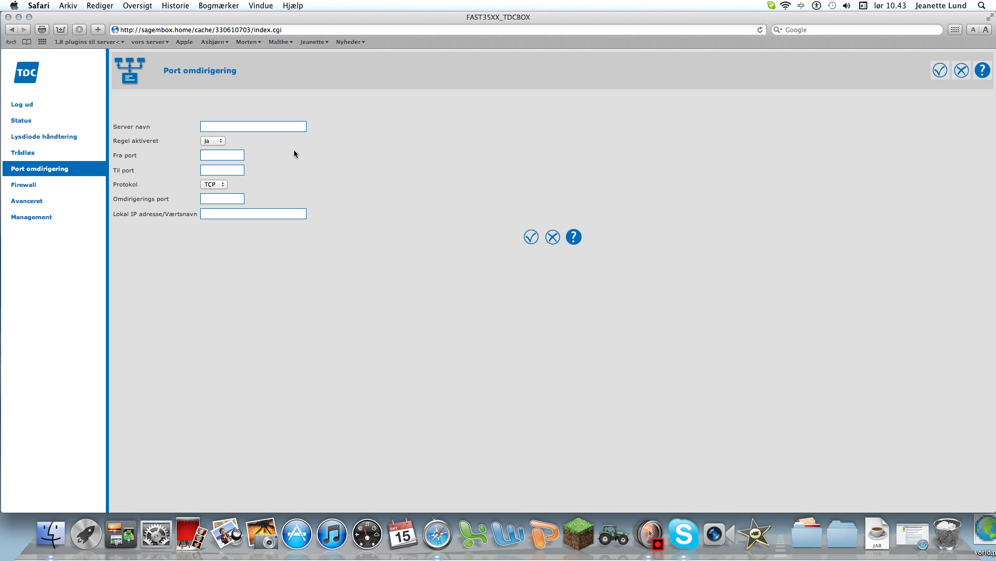
{"action": "left_click", "coordinate": [290, 129]}
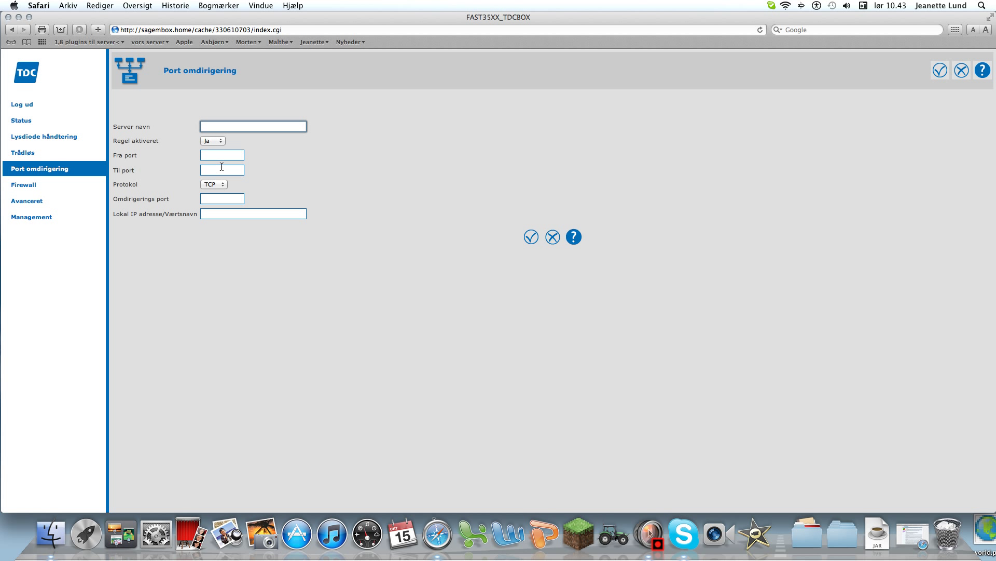
{"action": "left_click", "coordinate": [227, 157]}
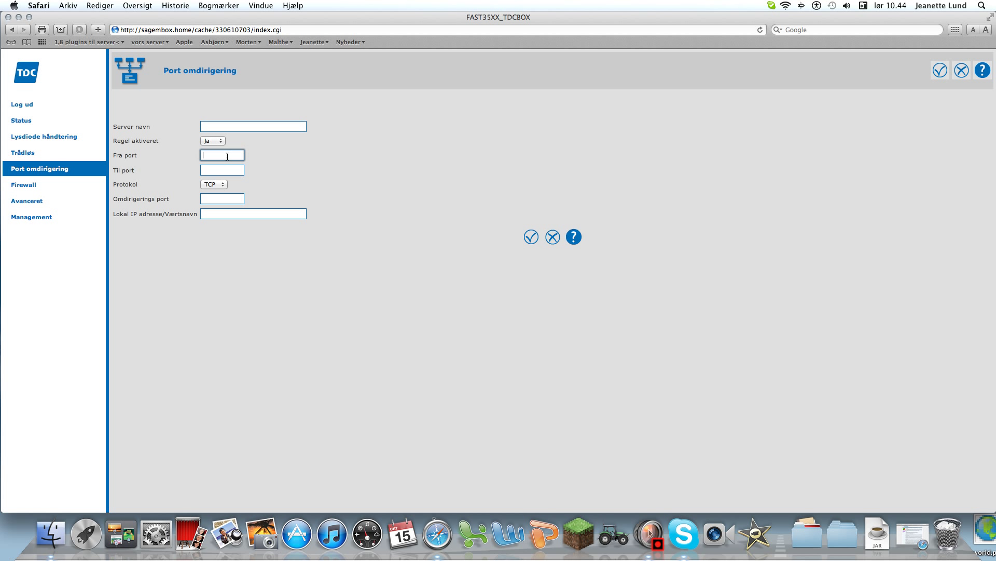
{"action": "left_click", "coordinate": [257, 158]}
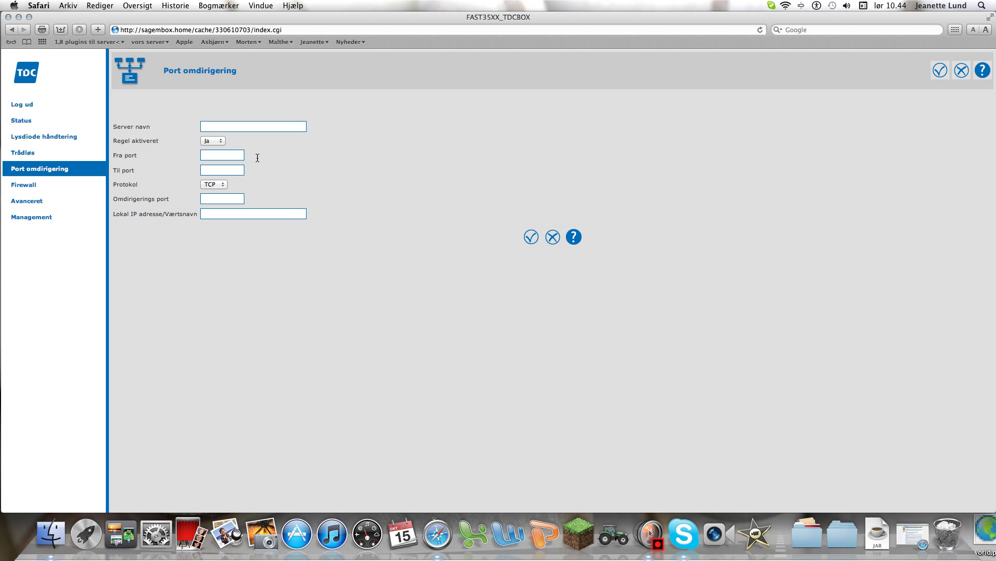
{"action": "left_click", "coordinate": [221, 156]}
{"action": "left_click", "coordinate": [212, 170]}
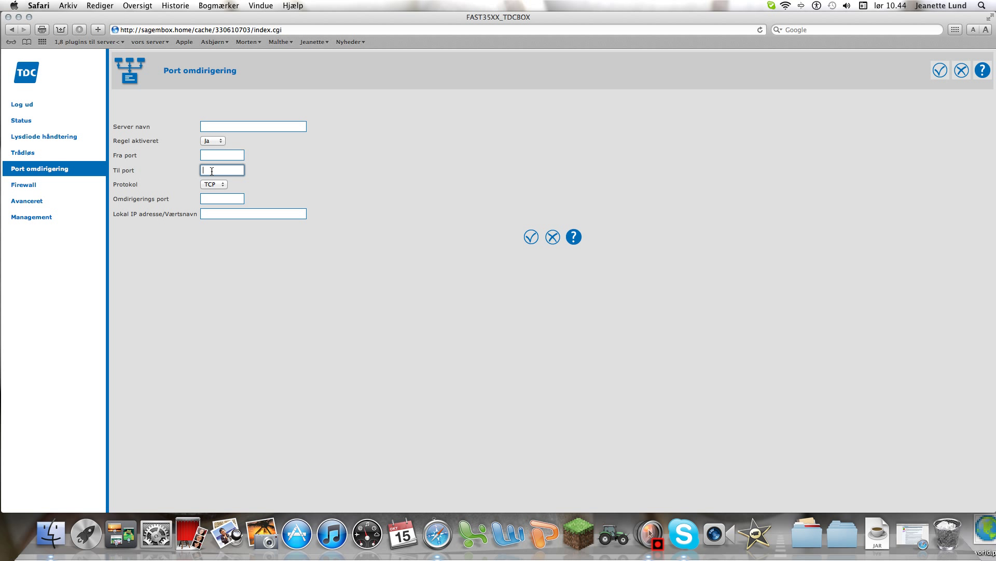
{"action": "left_click", "coordinate": [213, 197]}
{"action": "left_click", "coordinate": [213, 154]}
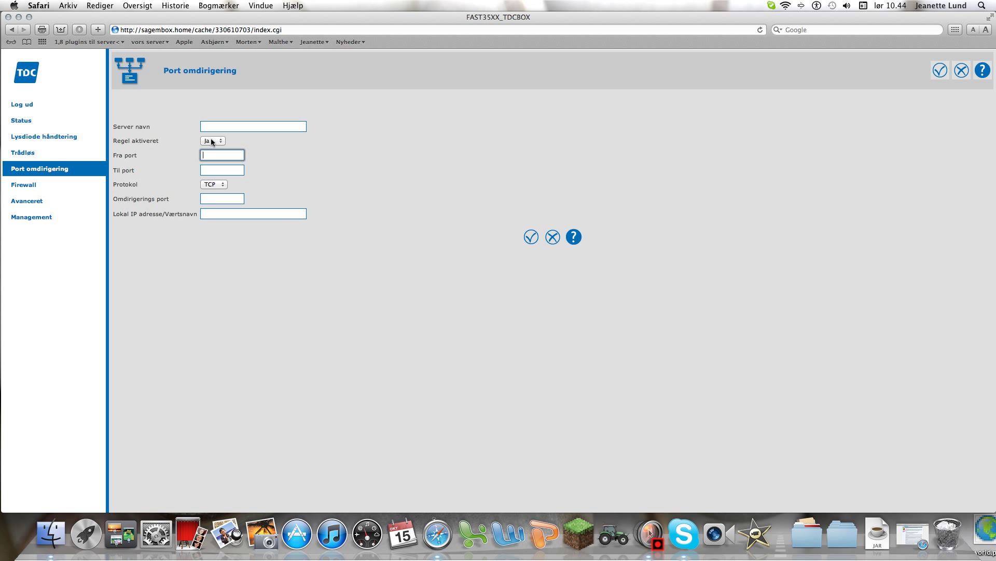
Step: Set Fra port, Til port and Omdirigerings port to 25565, keeping Protokol on TCP
{"action": "type", "text": "25565"}
{"action": "left_click", "coordinate": [211, 171]}
{"action": "type", "text": "25"}
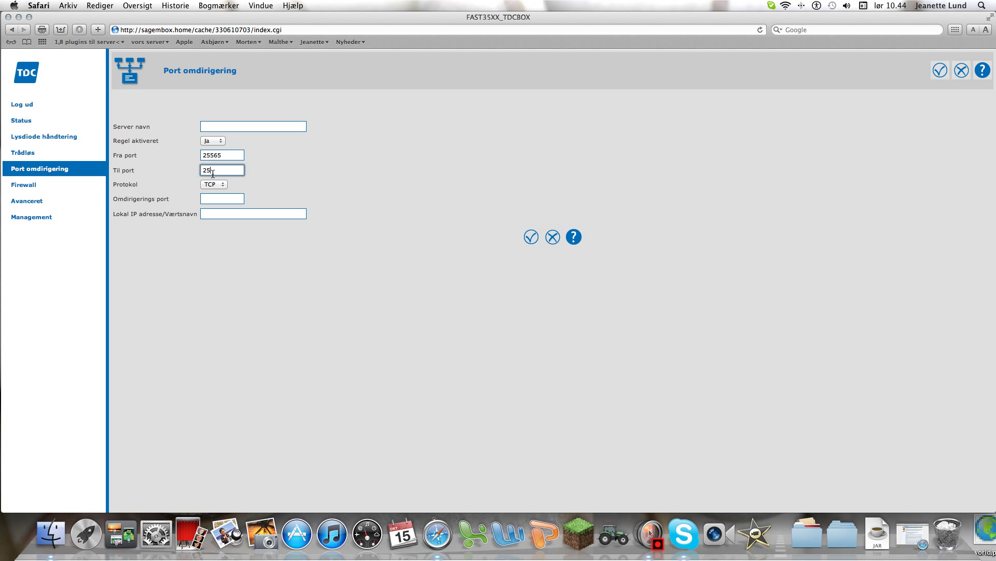
{"action": "type", "text": "565"}
{"action": "left_click", "coordinate": [225, 199]}
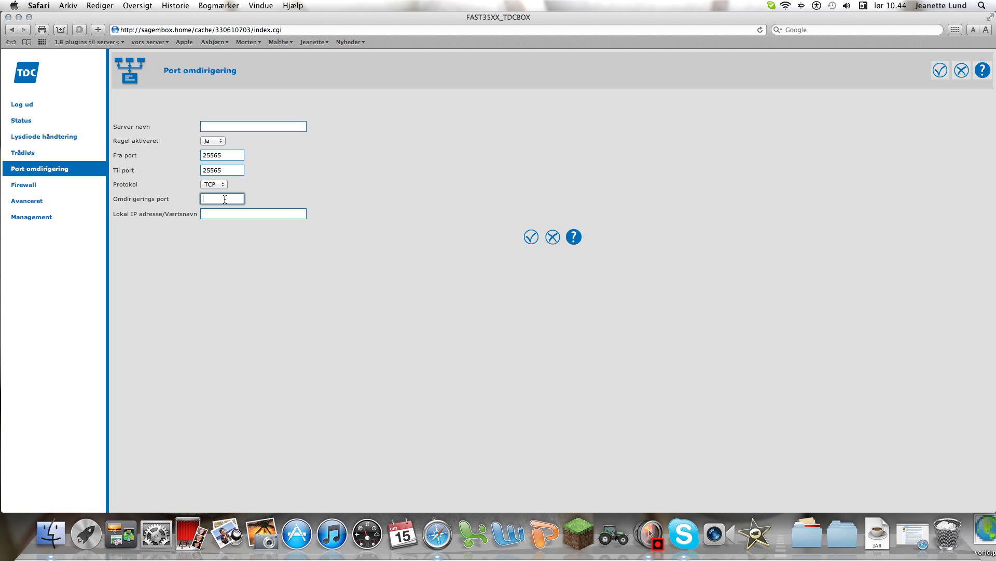
{"action": "type", "text": "25565"}
{"action": "left_click", "coordinate": [221, 216]}
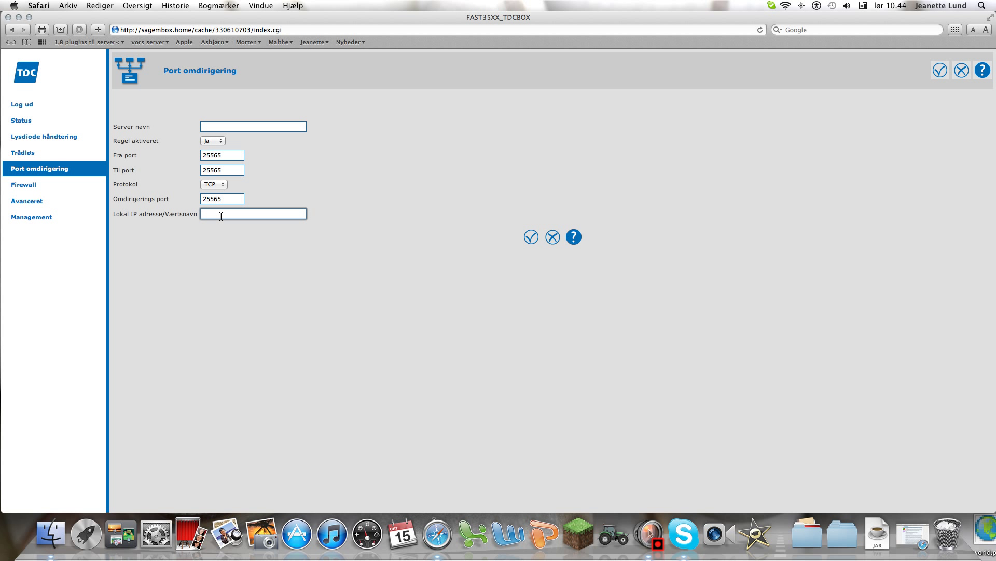
Step: Abandon a Spotlight search and launch Terminal from the Dock's Programmer > Hjælpeprogrammer folder
{"action": "left_click", "coordinate": [982, 5]}
{"action": "type", "text": "c"}
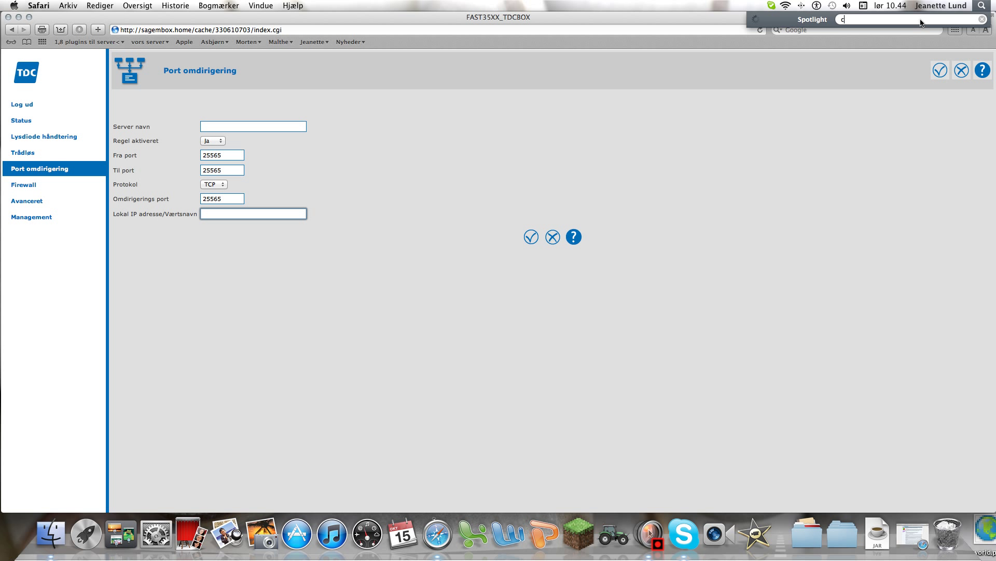
{"action": "type", "text": "md"}
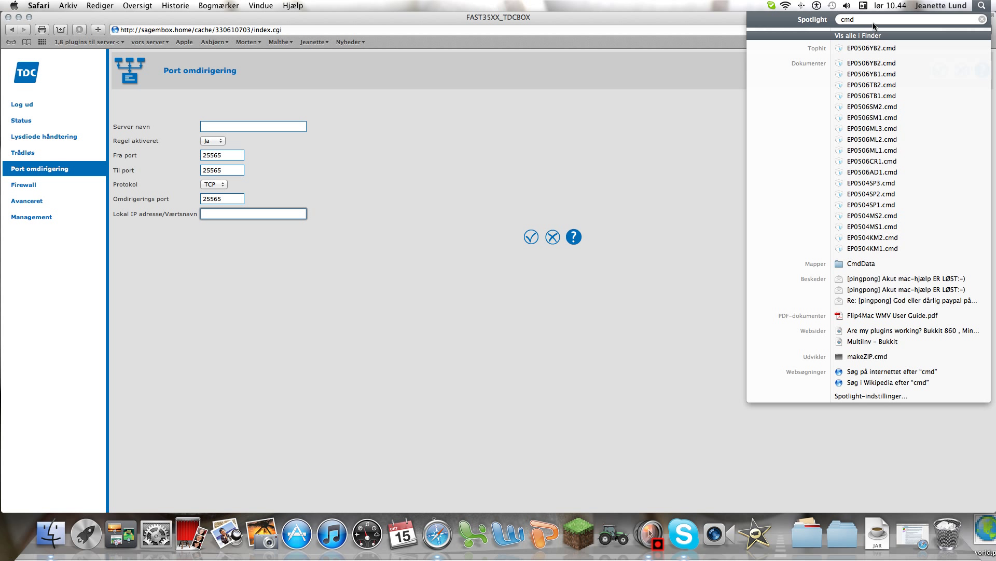
{"action": "key", "text": "BackSpace"}
{"action": "key", "text": "BackSpace"}
{"action": "key", "text": "BackSpace"}
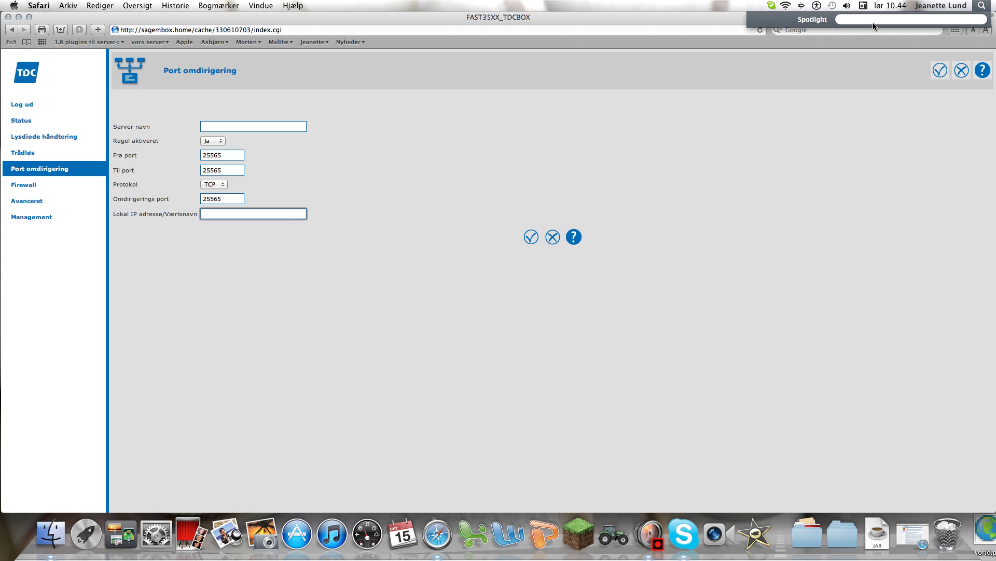
{"action": "left_click", "coordinate": [985, 7]}
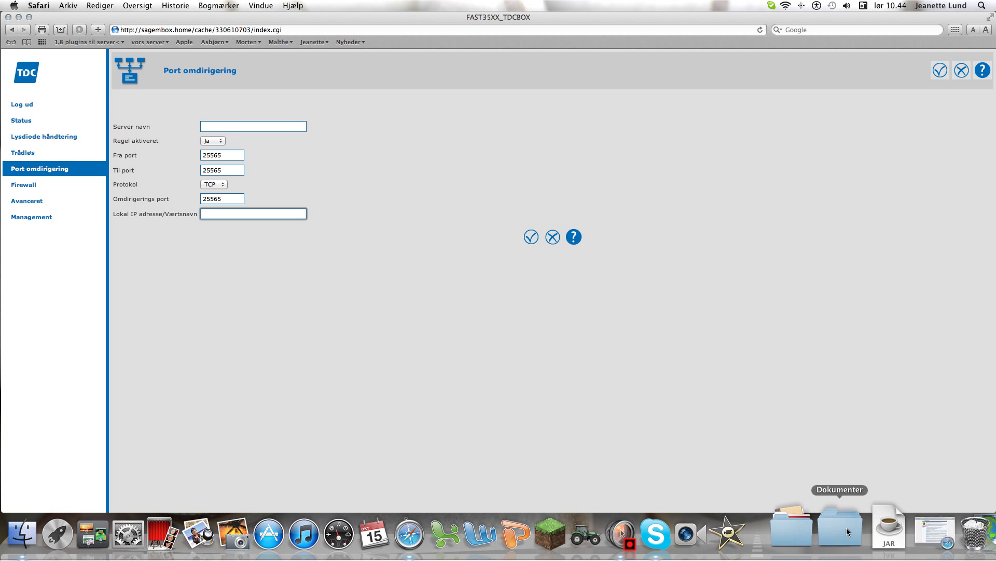
{"action": "left_click", "coordinate": [792, 528]}
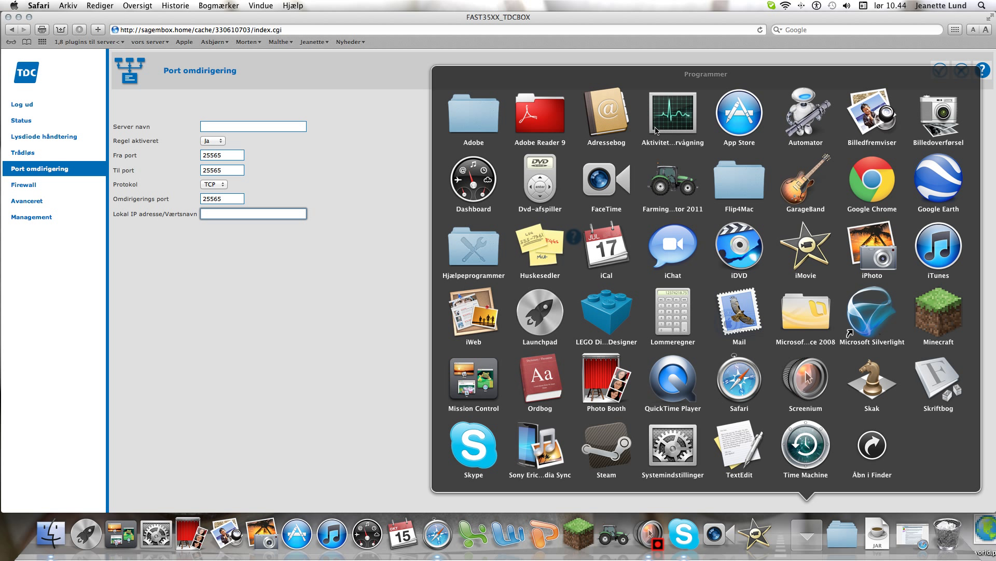
{"action": "left_click", "coordinate": [474, 249]}
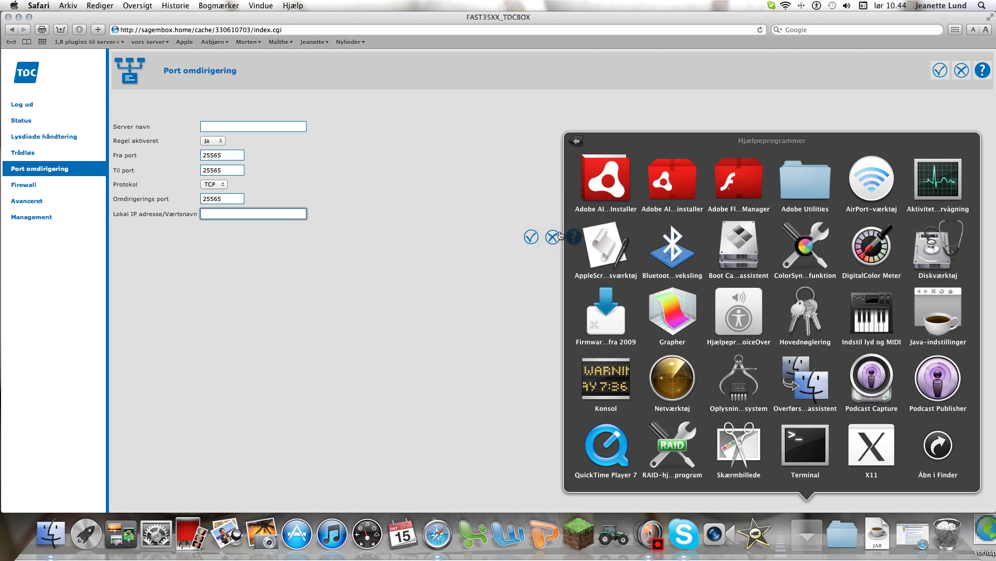
{"action": "left_click", "coordinate": [819, 444]}
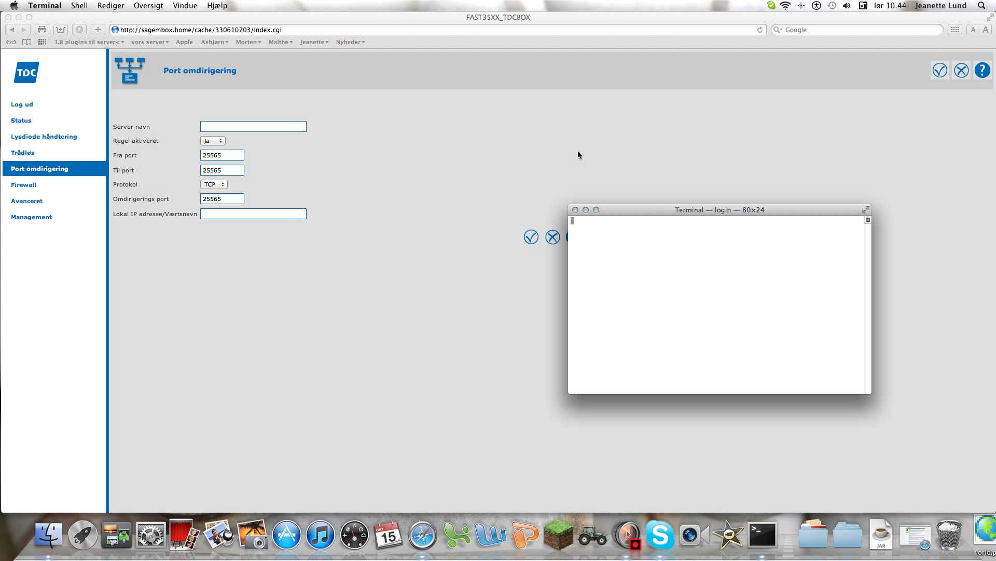
Step: Run ipconfig in Terminal, get only its usage help, and close the window
{"action": "type", "text": "ip"}
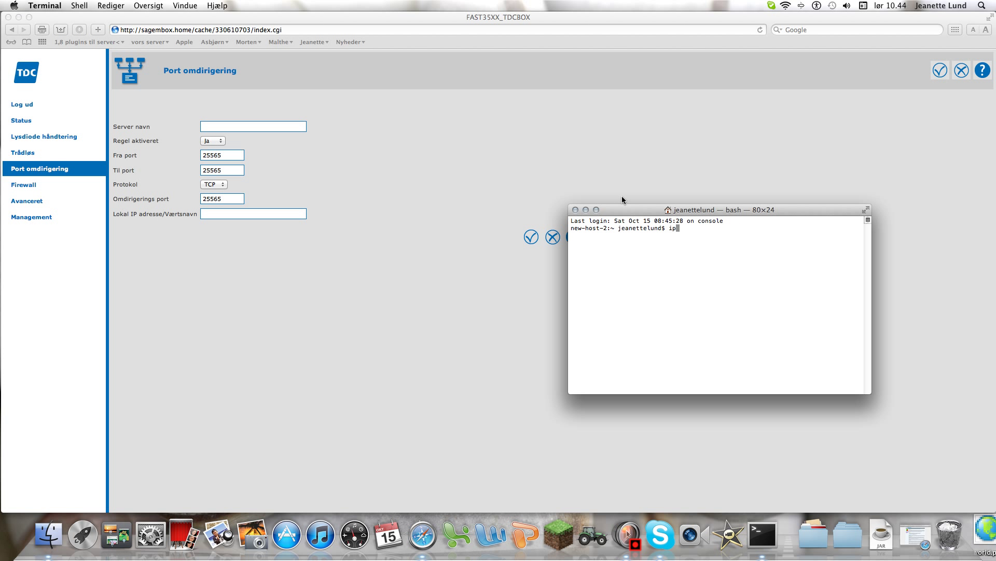
{"action": "type", "text": "config"}
{"action": "key", "text": "Return"}
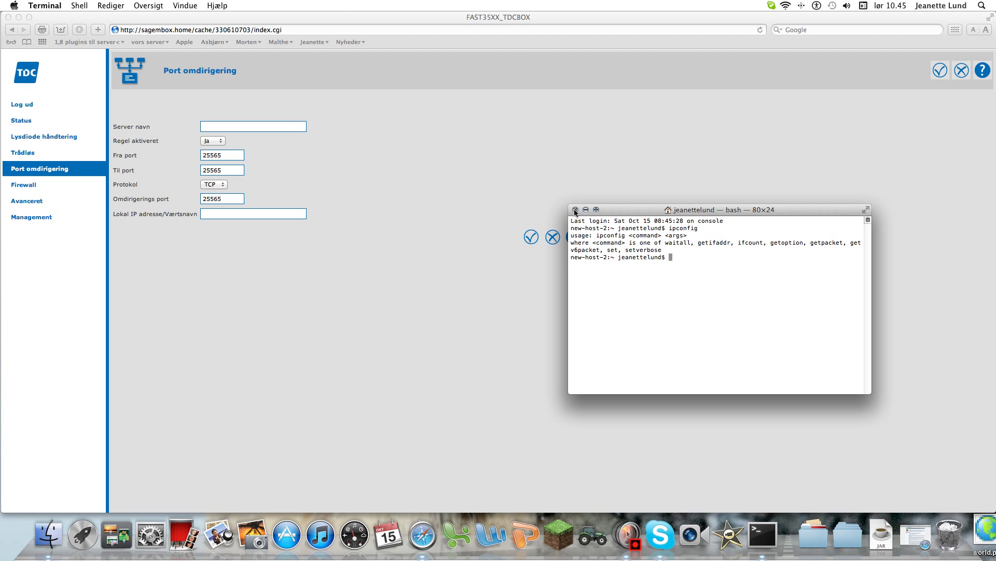
{"action": "left_click", "coordinate": [575, 210]}
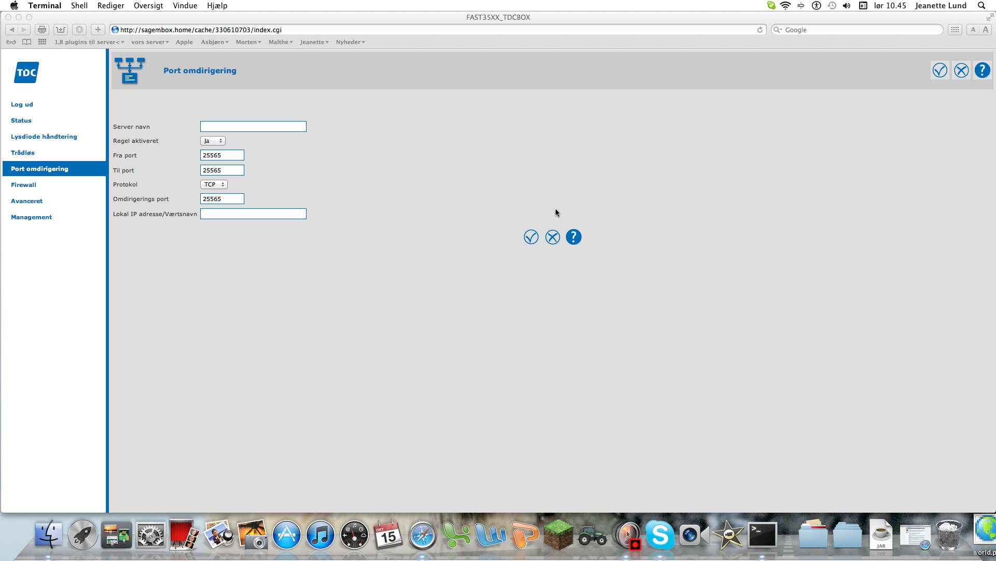
{"action": "left_click", "coordinate": [268, 216]}
{"action": "type", "text": "ipc"}
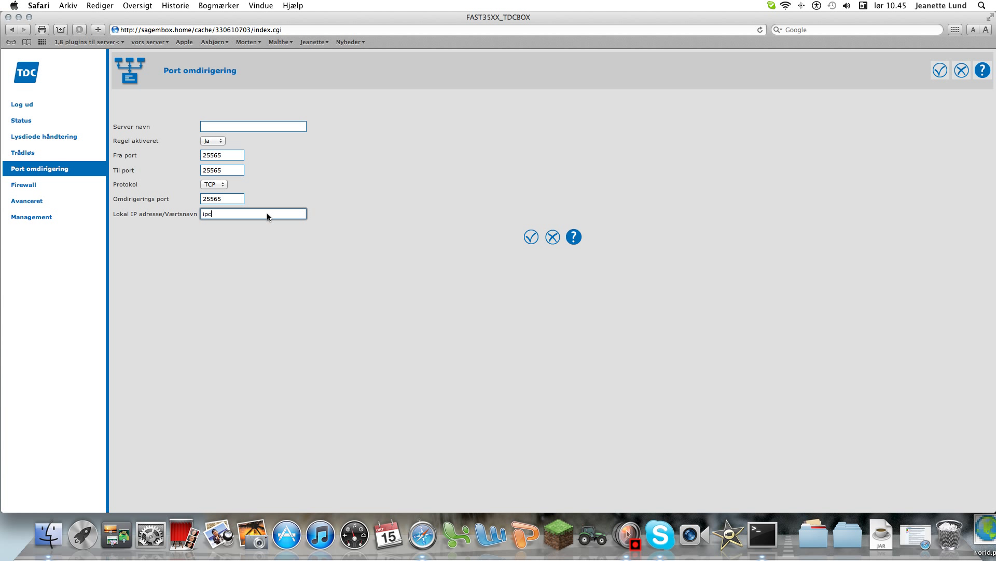
{"action": "type", "text": "onfig"}
{"action": "key", "text": "BackSpace"}
{"action": "key", "text": "BackSpace"}
{"action": "key", "text": "BackSpace"}
{"action": "key", "text": "BackSpace"}
{"action": "key", "text": "BackSpace"}
{"action": "key", "text": "BackSpace"}
{"action": "left_click", "coordinate": [178, 271]}
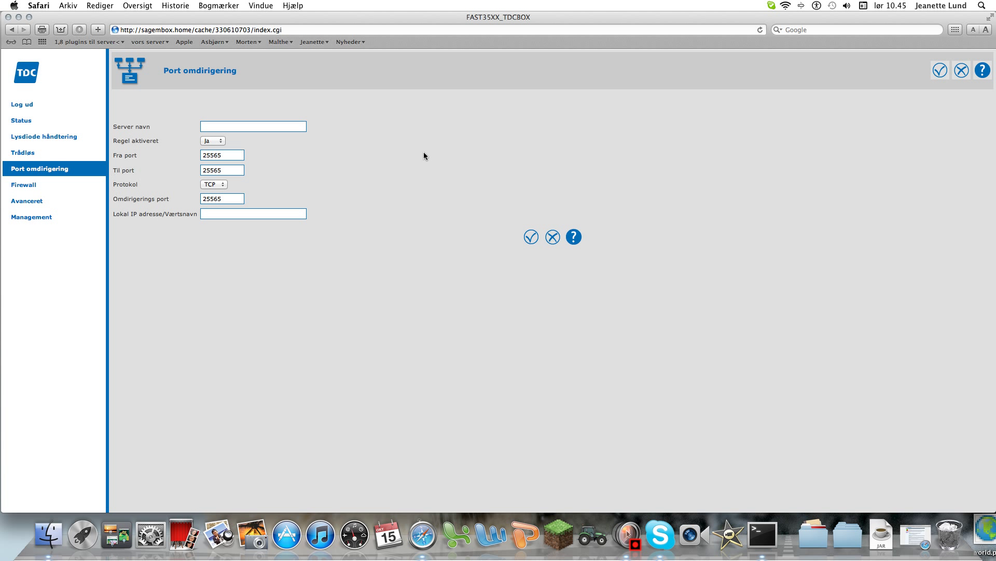
Step: Browse several sidebar sections, then return to Port omdirigering's list of eight rules
{"action": "left_click", "coordinate": [44, 216]}
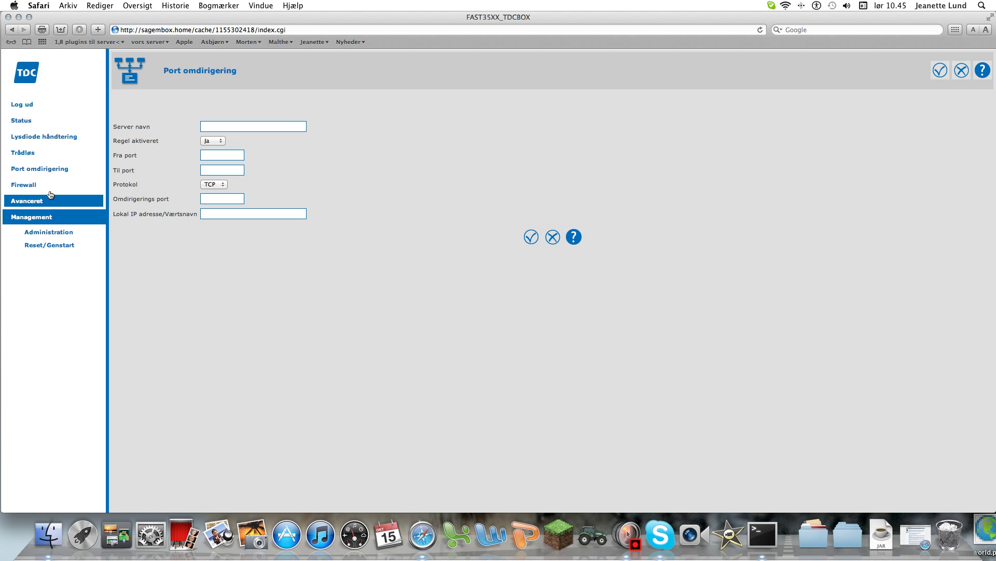
{"action": "left_click", "coordinate": [31, 201]}
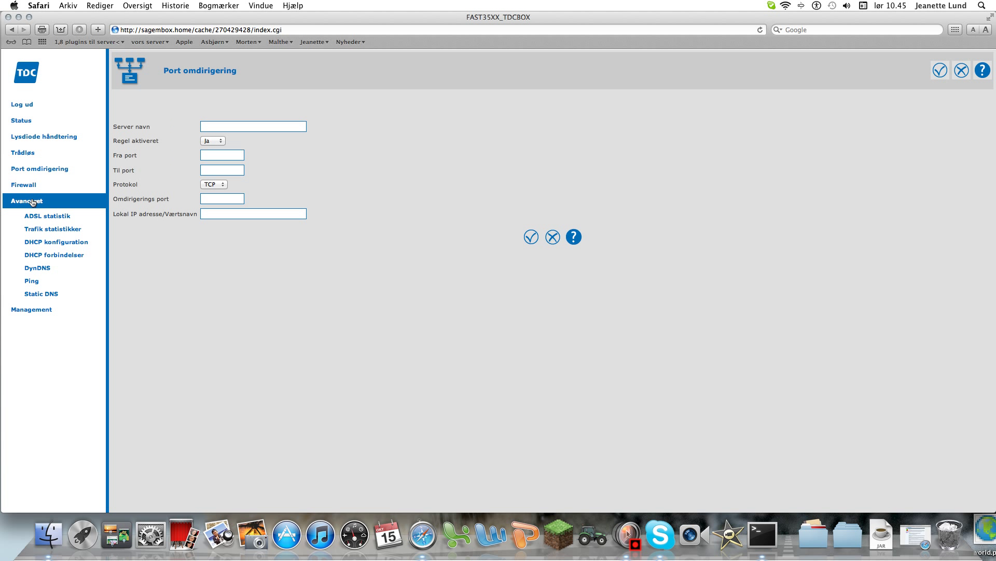
{"action": "left_click", "coordinate": [53, 125]}
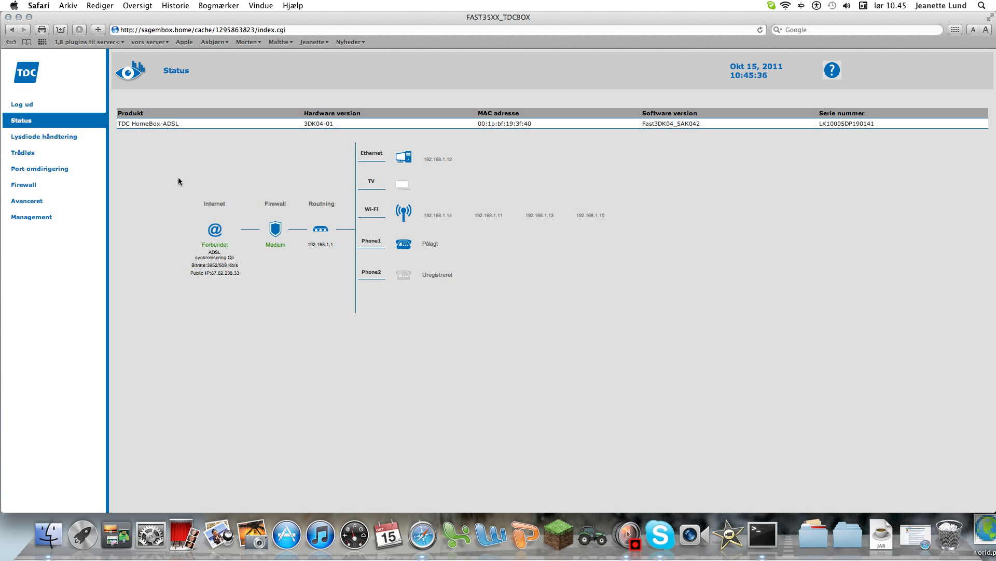
{"action": "left_click", "coordinate": [59, 137]}
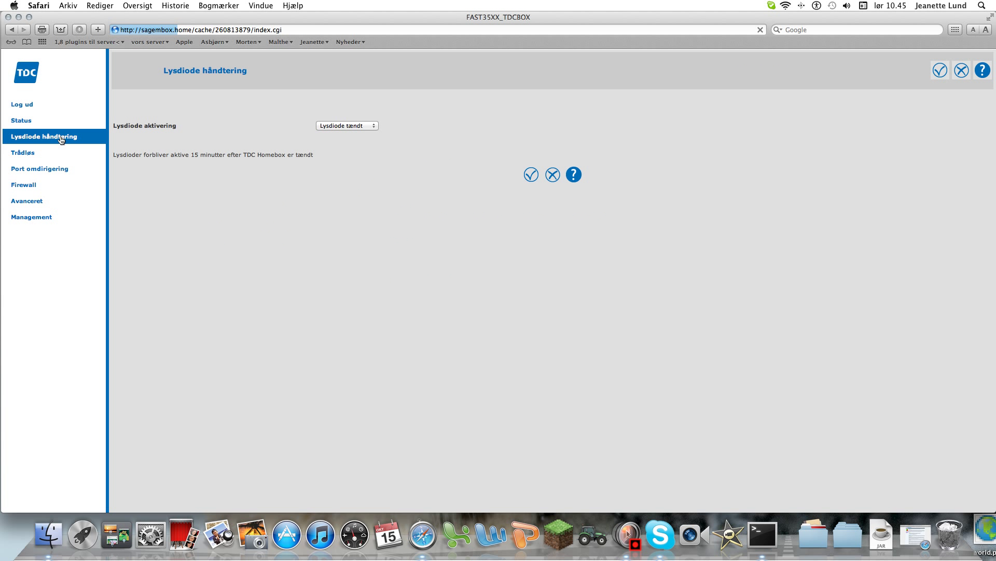
{"action": "left_click", "coordinate": [46, 153]}
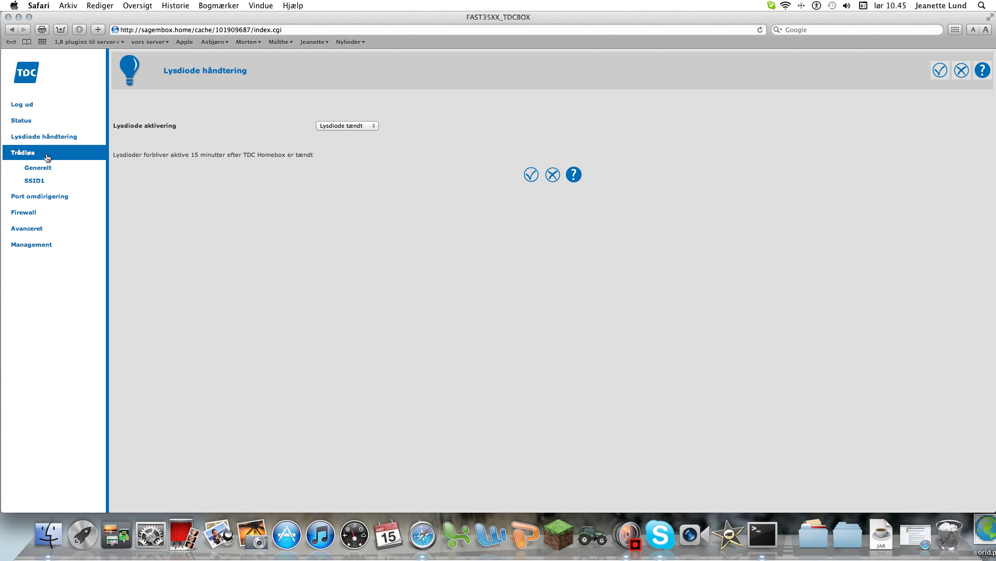
{"action": "left_click", "coordinate": [29, 122]}
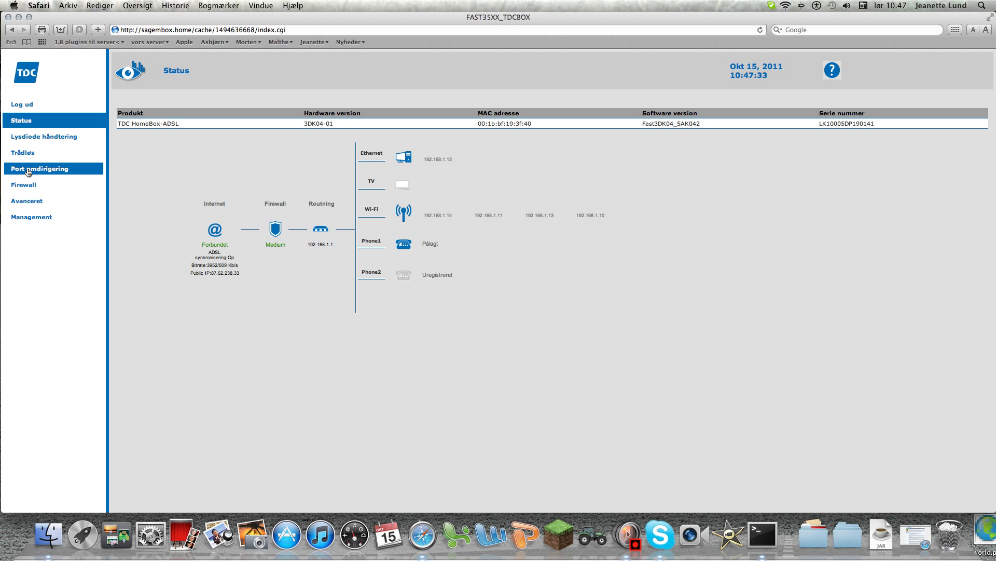
{"action": "left_click", "coordinate": [42, 191]}
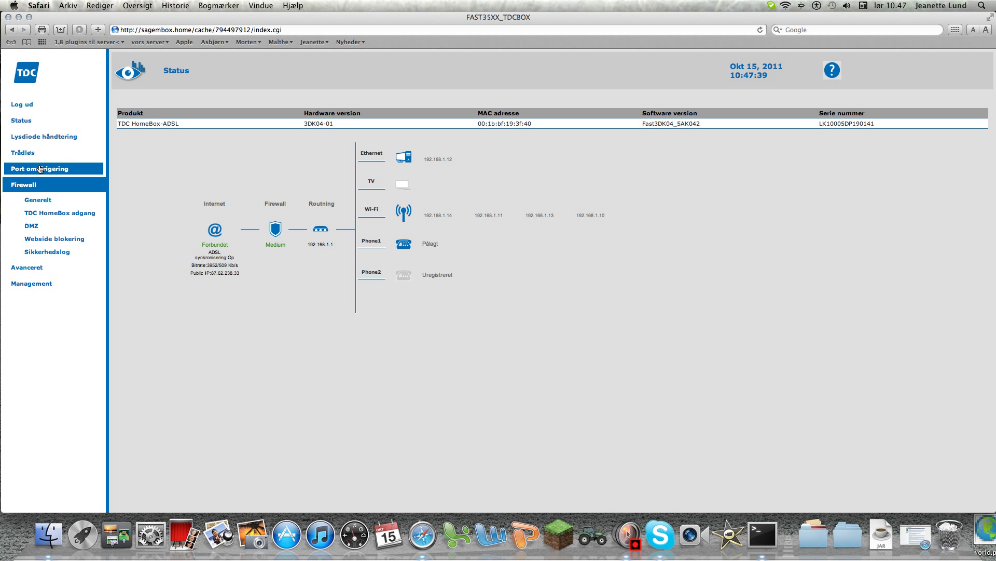
{"action": "left_click", "coordinate": [41, 168]}
{"action": "left_click", "coordinate": [35, 201]}
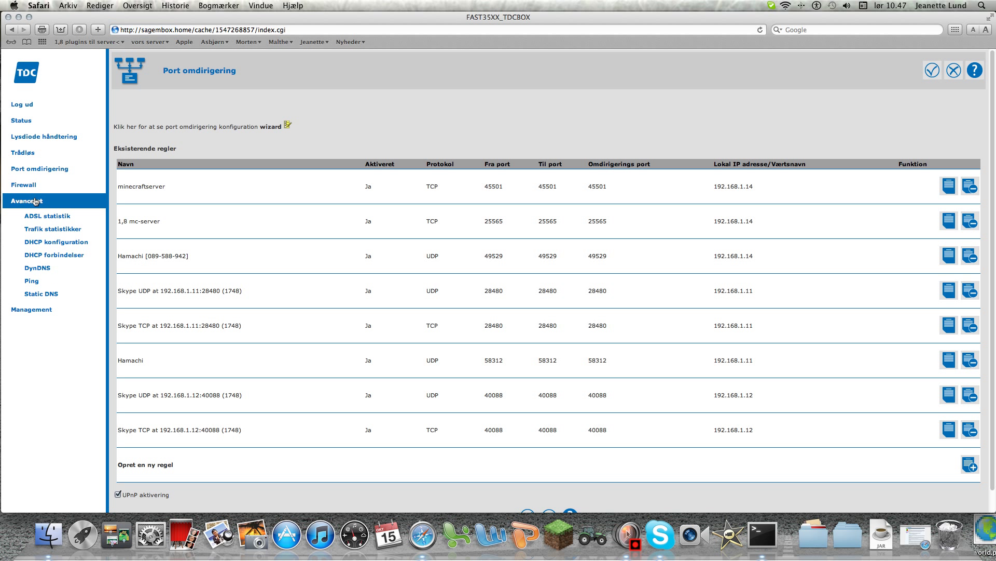
{"action": "left_click", "coordinate": [41, 254]}
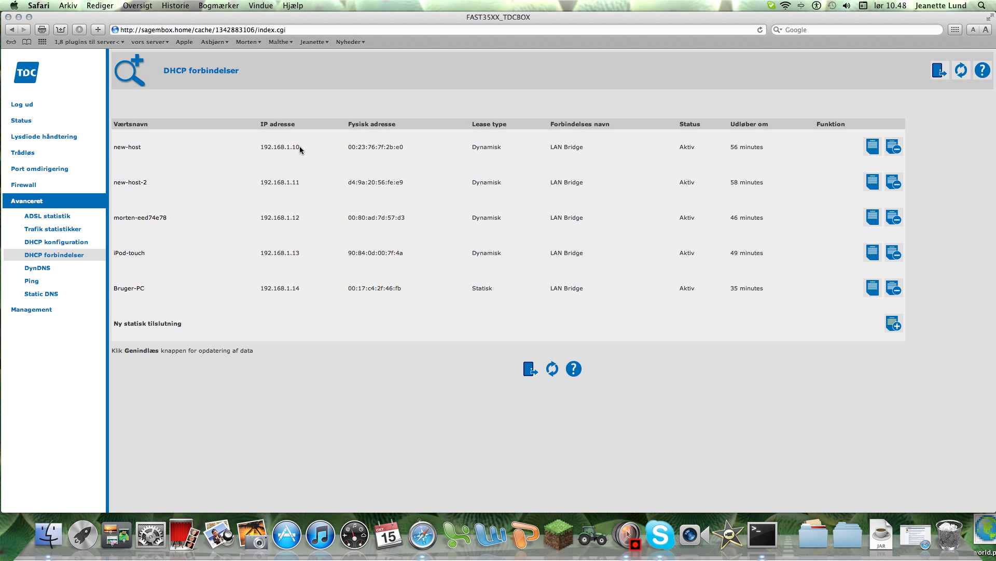
{"action": "left_click_drag", "start_coordinate": [300, 147], "coordinate": [263, 147]}
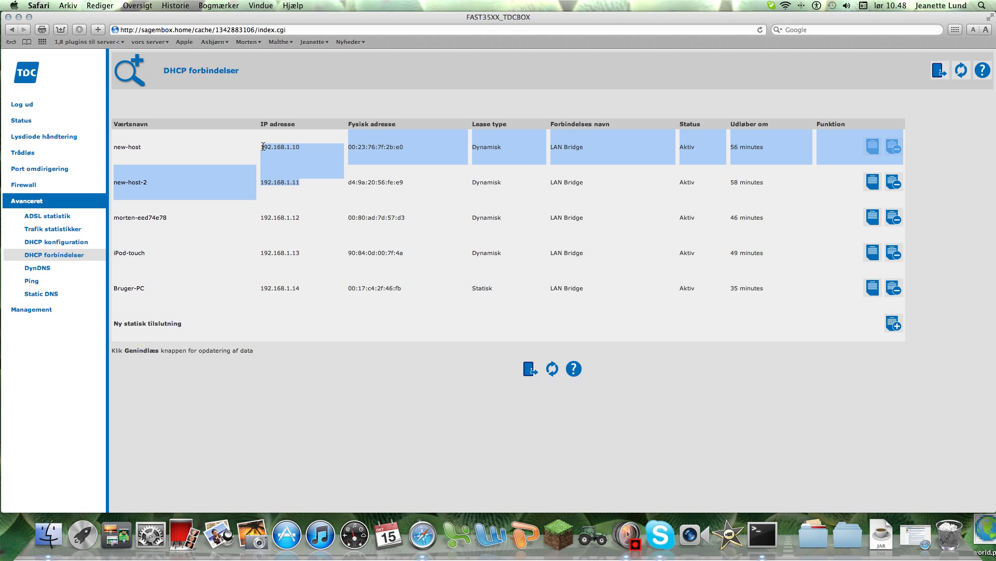
{"action": "left_click", "coordinate": [314, 188]}
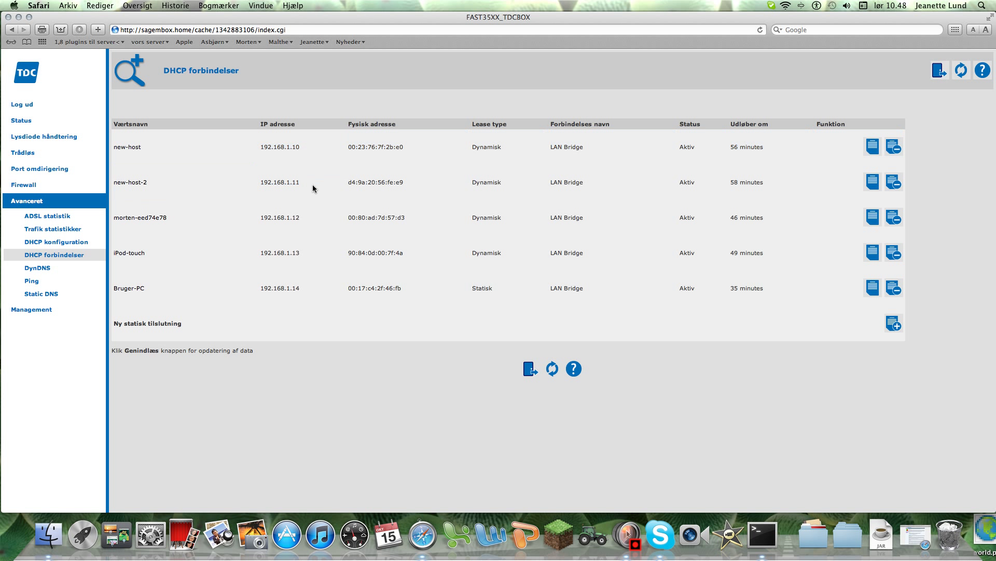
{"action": "left_click_drag", "start_coordinate": [296, 183], "coordinate": [261, 182]}
{"action": "left_click_drag", "start_coordinate": [295, 149], "coordinate": [262, 147]}
{"action": "left_click", "coordinate": [258, 138]}
{"action": "left_click", "coordinate": [33, 169]}
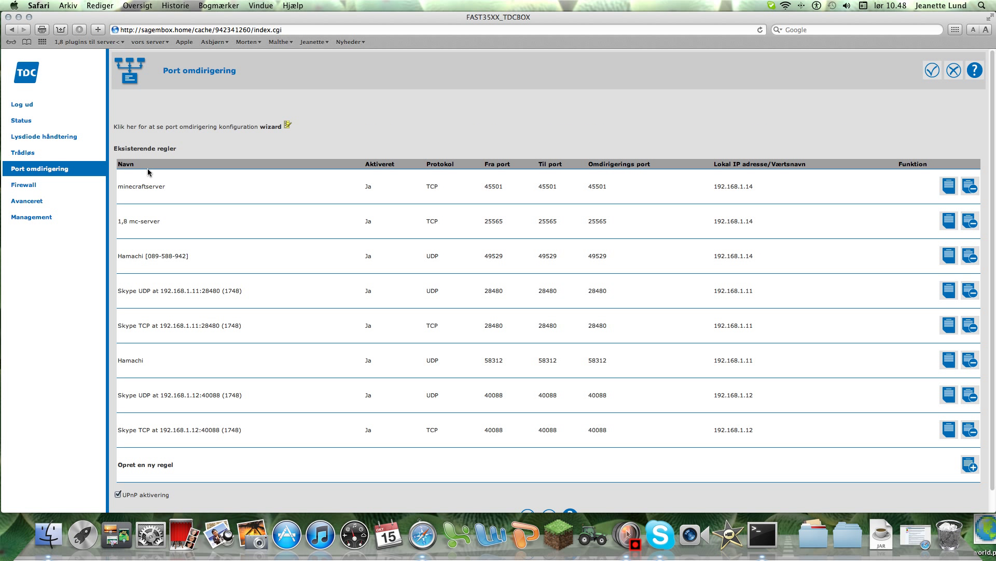
{"action": "left_click", "coordinate": [969, 464]}
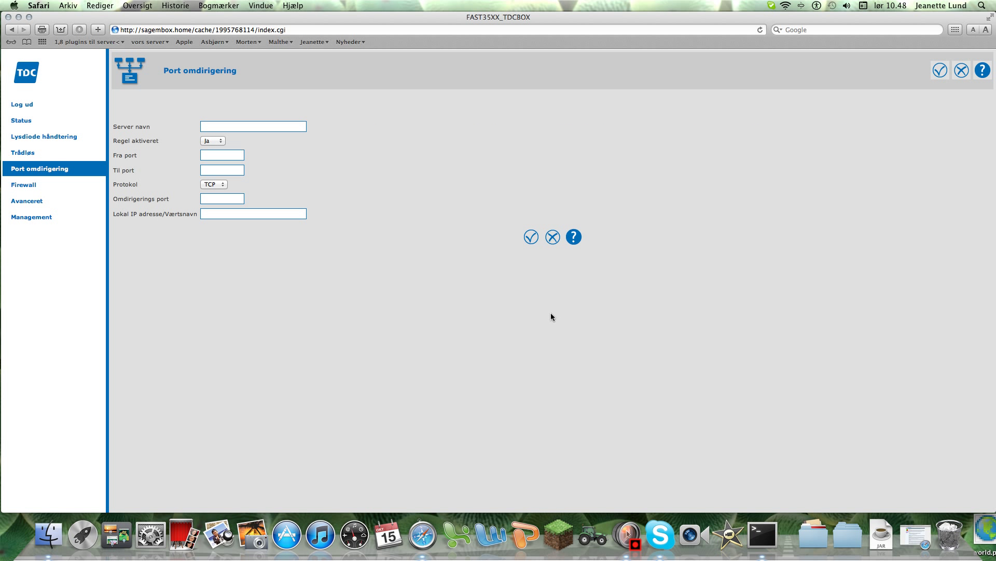
{"action": "left_click", "coordinate": [239, 213]}
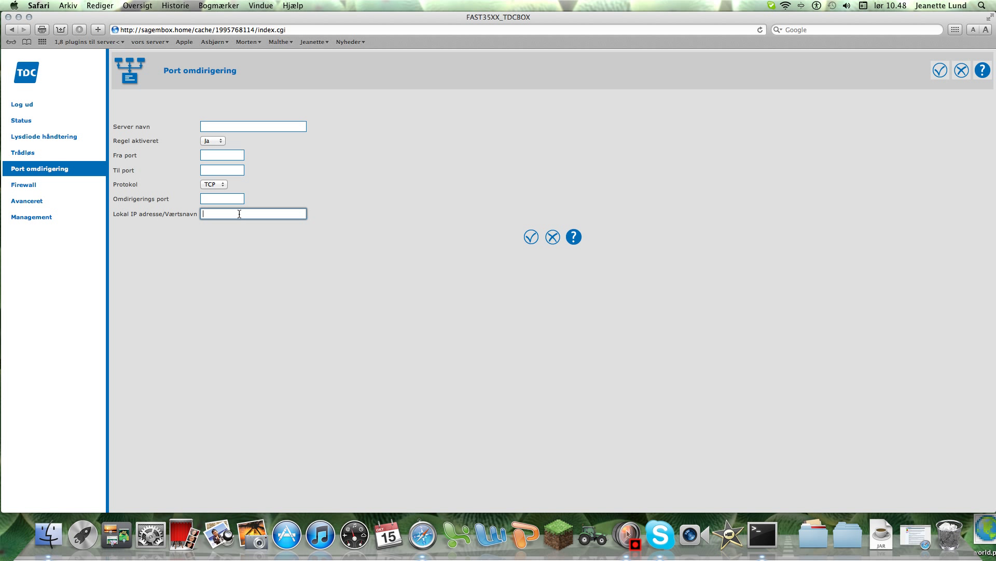
{"action": "left_click", "coordinate": [552, 236]}
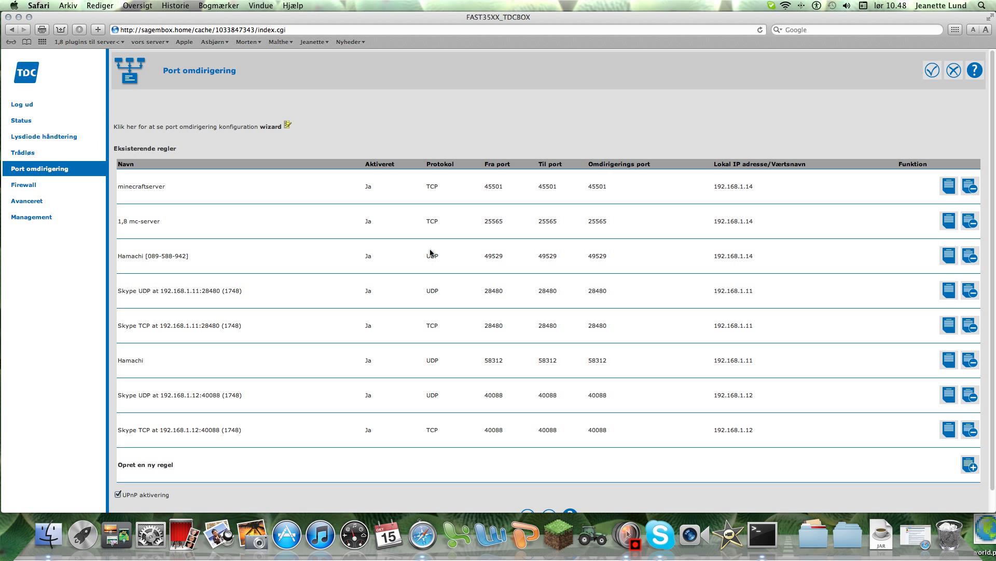
{"action": "left_click", "coordinate": [45, 125]}
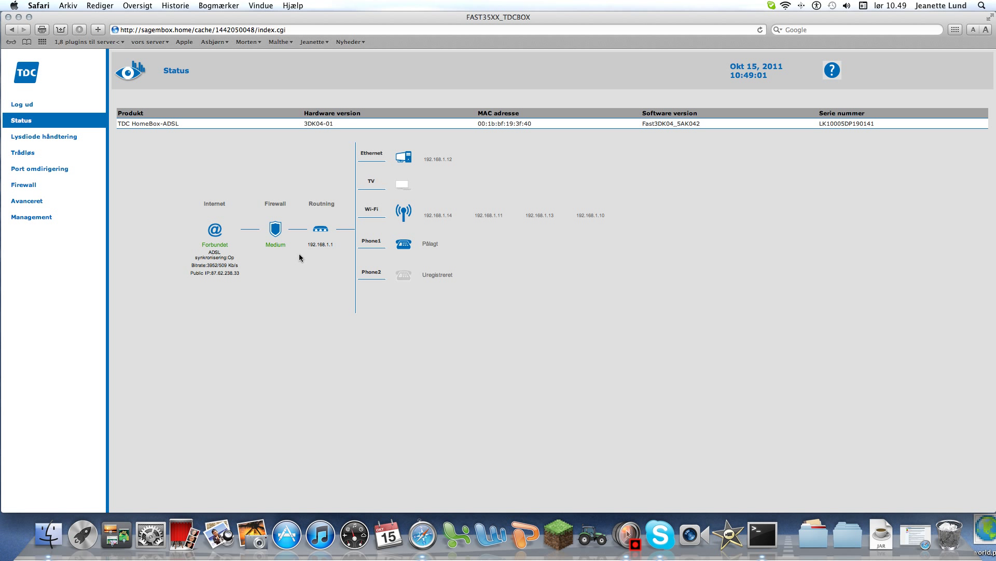
{"action": "mouse_move", "coordinate": [241, 274]}
{"action": "left_mouse_down"}
{"action": "mouse_move", "coordinate": [225, 272]}
{"action": "mouse_move", "coordinate": [244, 274]}
{"action": "left_mouse_up"}
{"action": "right_click", "coordinate": [242, 273]}
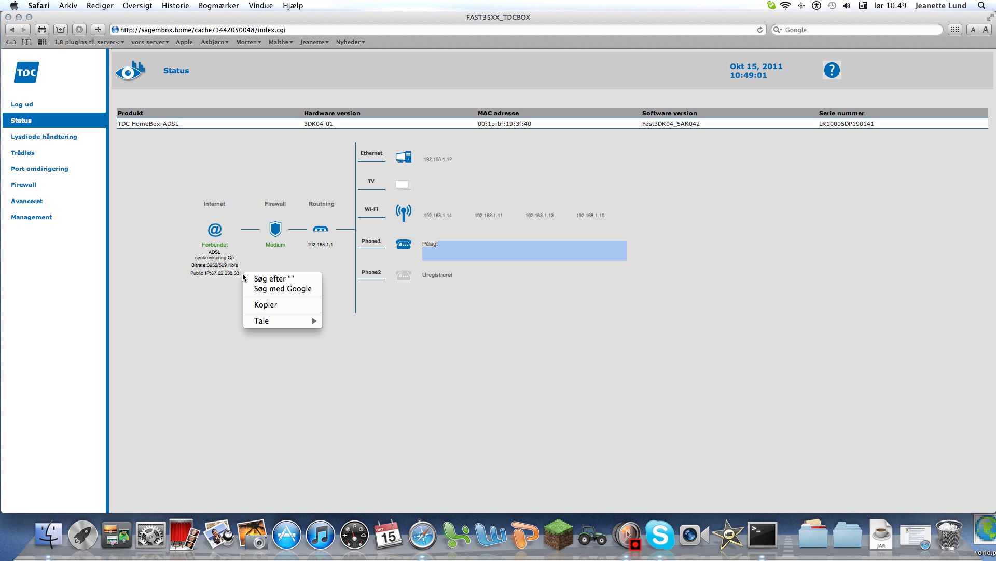
{"action": "left_click", "coordinate": [240, 273]}
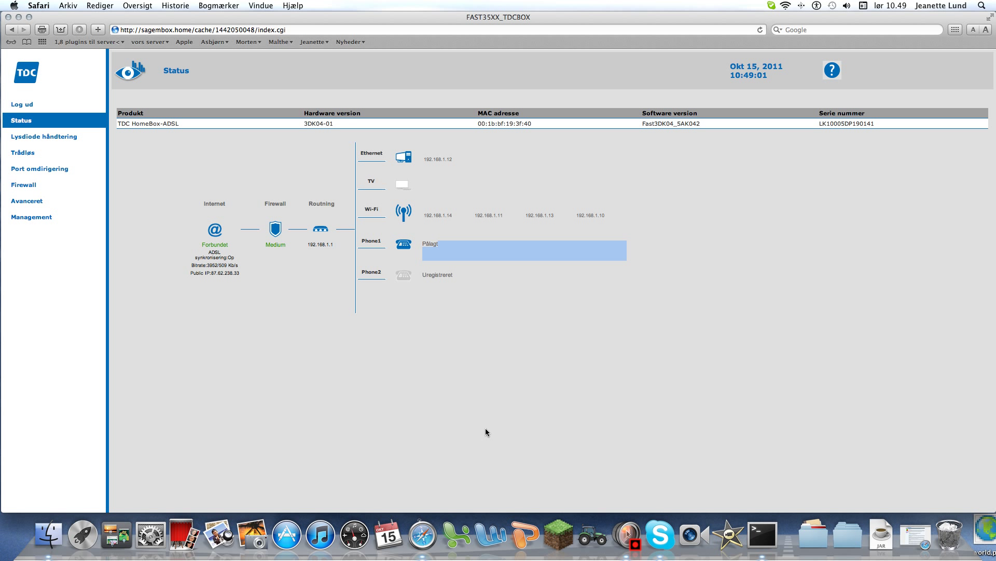
{"action": "left_click", "coordinate": [227, 276]}
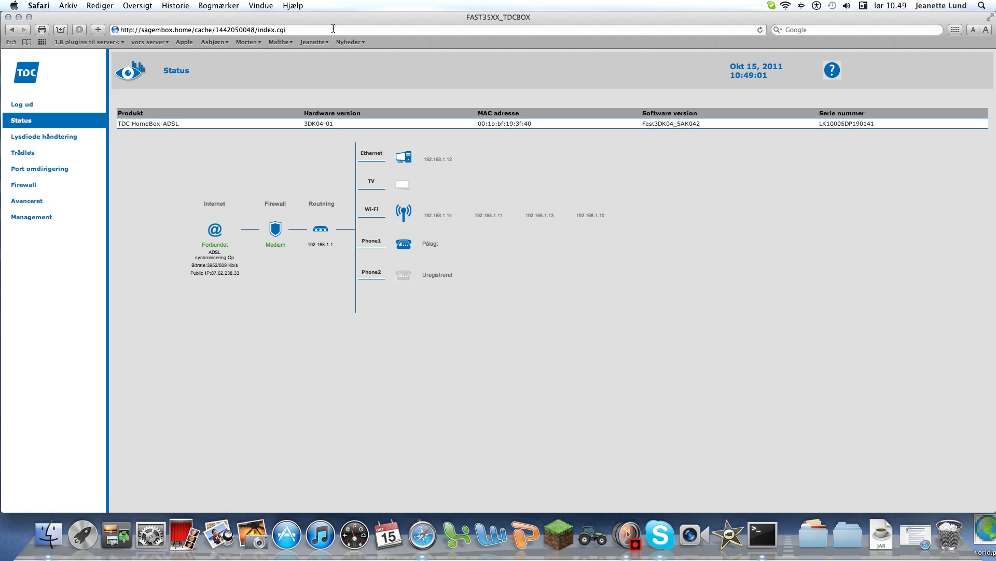
{"action": "left_click", "coordinate": [846, 25]}
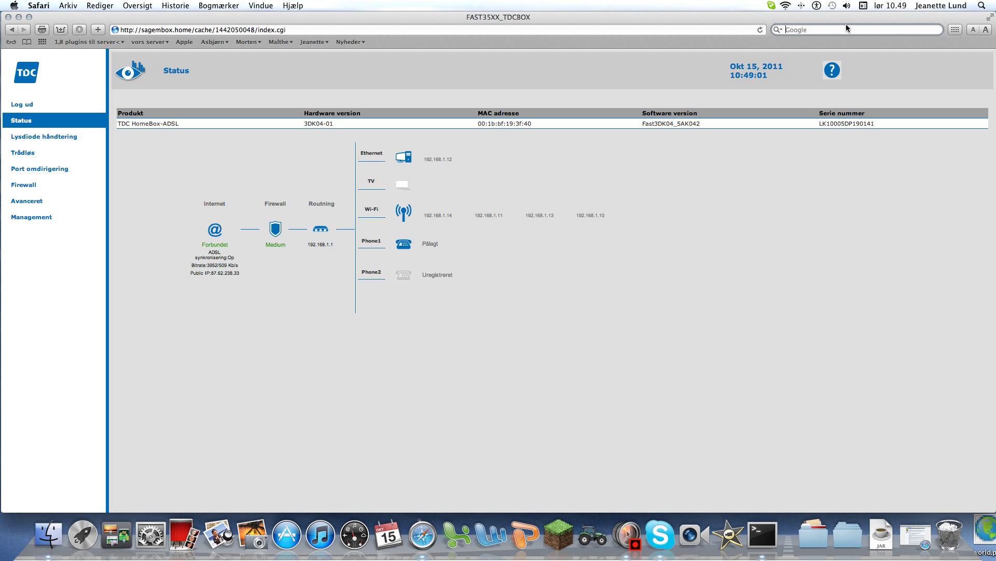
{"action": "type", "text": "87"}
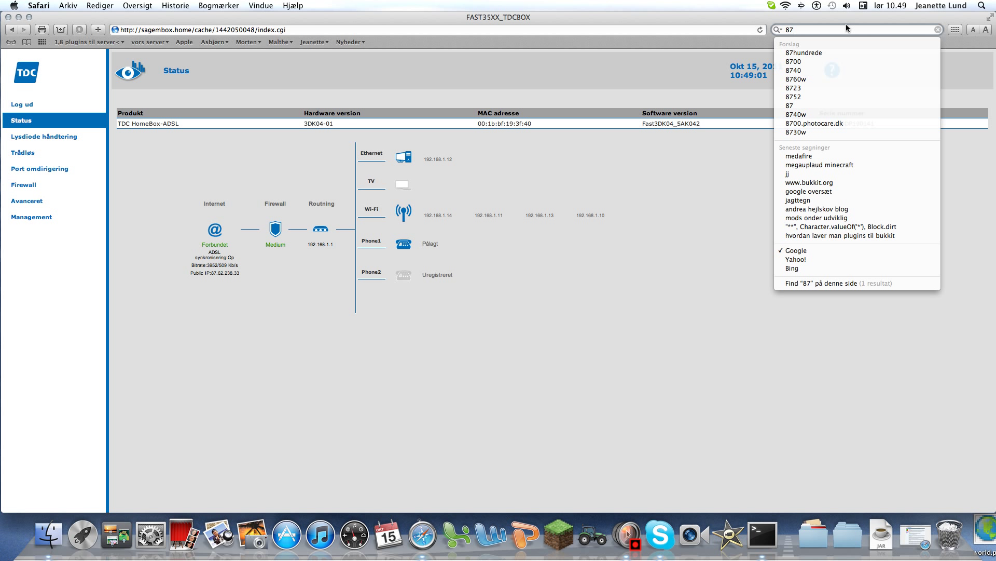
{"action": "type", "text": "."}
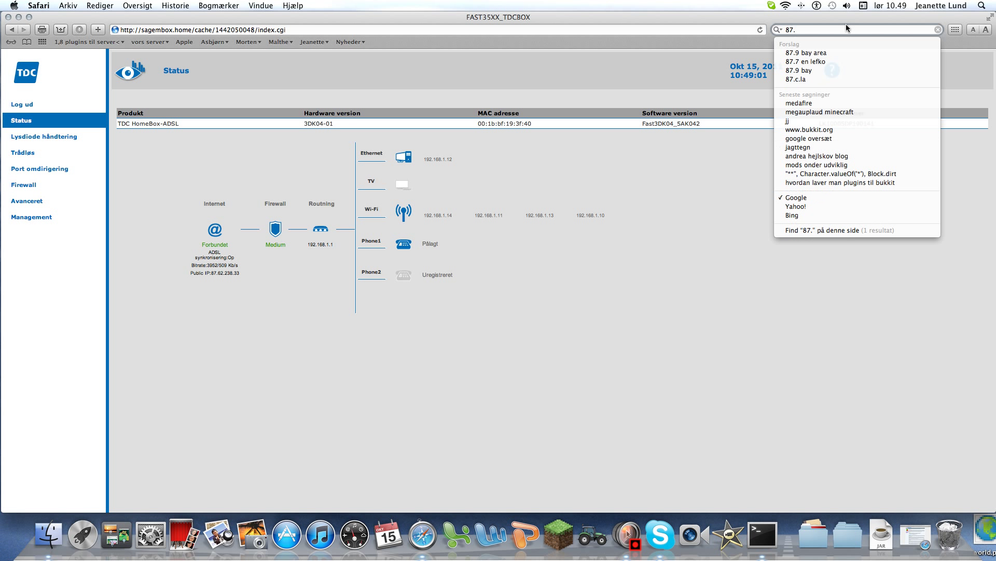
{"action": "type", "text": "62."}
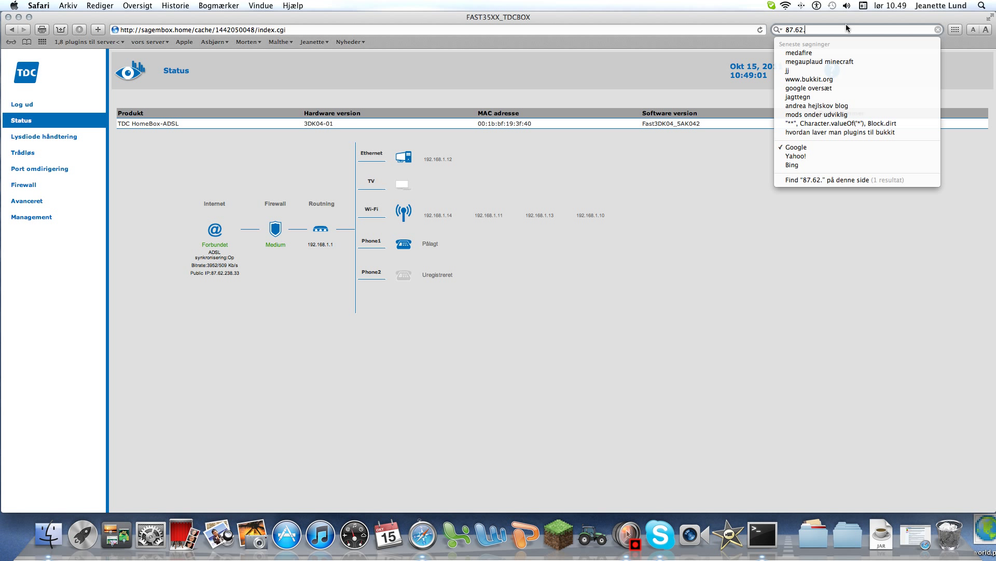
{"action": "type", "text": "238.3"}
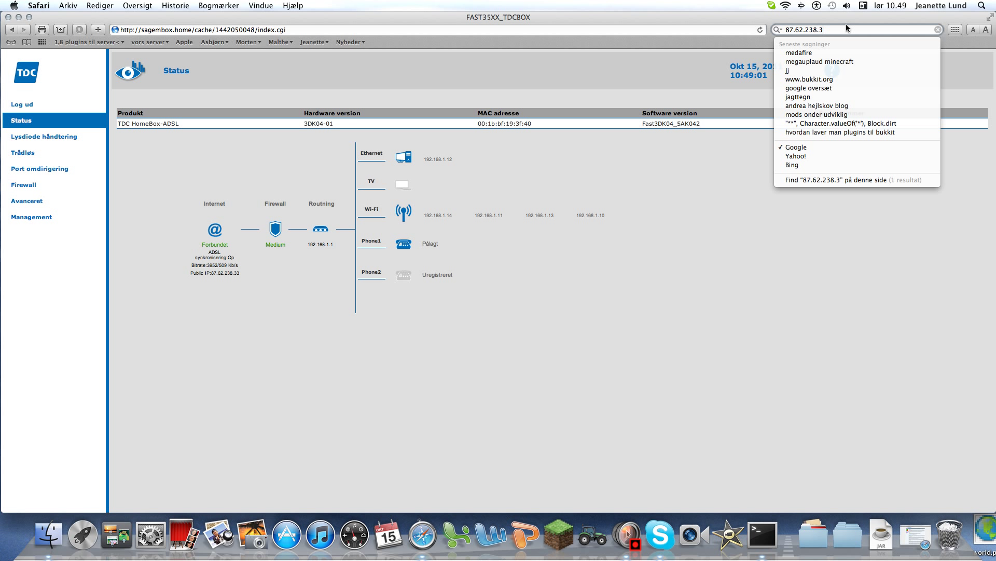
{"action": "type", "text": "3:25565"}
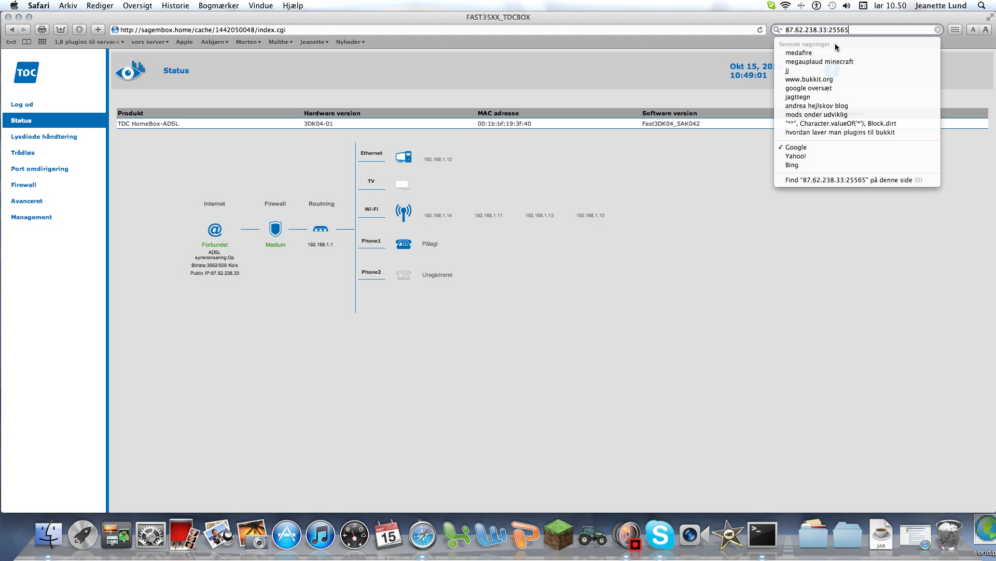
{"action": "key", "text": "BackSpace"}
{"action": "key", "text": "BackSpace"}
{"action": "key", "text": "BackSpace"}
{"action": "key", "text": "BackSpace"}
{"action": "key", "text": "BackSpace"}
{"action": "key", "text": "BackSpace"}
{"action": "key", "text": "BackSpace"}
{"action": "key", "text": "BackSpace"}
{"action": "key", "text": "BackSpace"}
{"action": "key", "text": "BackSpace"}
{"action": "key", "text": "BackSpace"}
{"action": "key", "text": "BackSpace"}
{"action": "key", "text": "BackSpace"}
{"action": "key", "text": "BackSpace"}
{"action": "key", "text": "BackSpace"}
{"action": "key", "text": "BackSpace"}
{"action": "key", "text": "BackSpace"}
{"action": "key", "text": "BackSpace"}
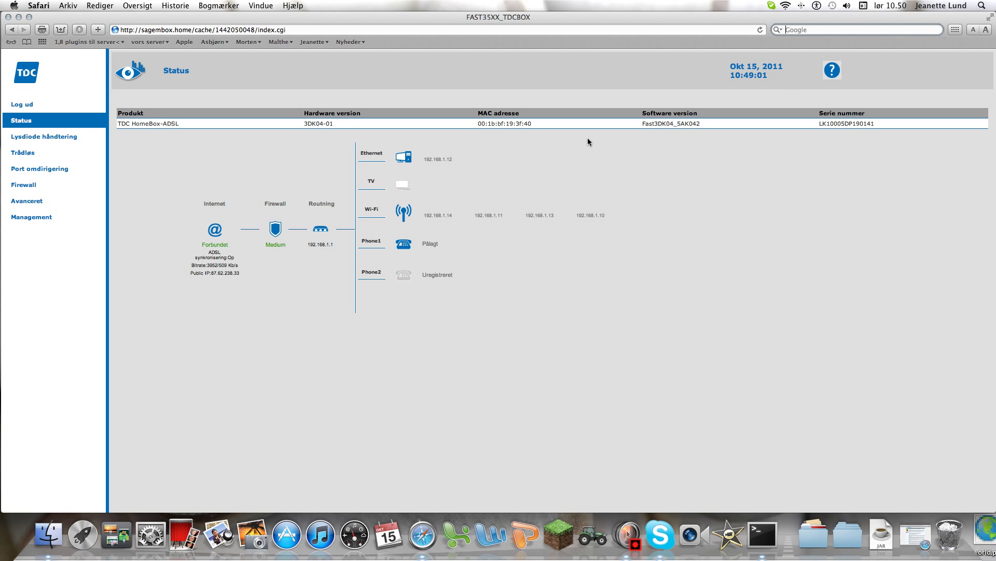
Step: Return focus to the Status page and nudge the Safari window slightly left
{"action": "left_click", "coordinate": [316, 197]}
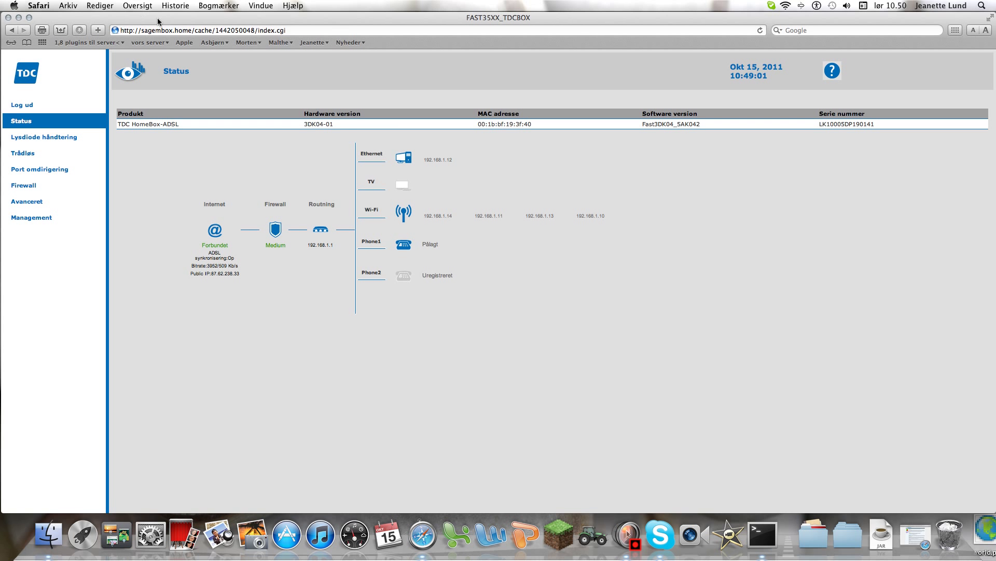
{"action": "mouse_move", "coordinate": [140, 17]}
{"action": "left_mouse_down"}
{"action": "mouse_move", "coordinate": [115, 9]}
{"action": "mouse_move", "coordinate": [143, 2]}
{"action": "mouse_move", "coordinate": [139, 12]}
{"action": "left_mouse_up"}
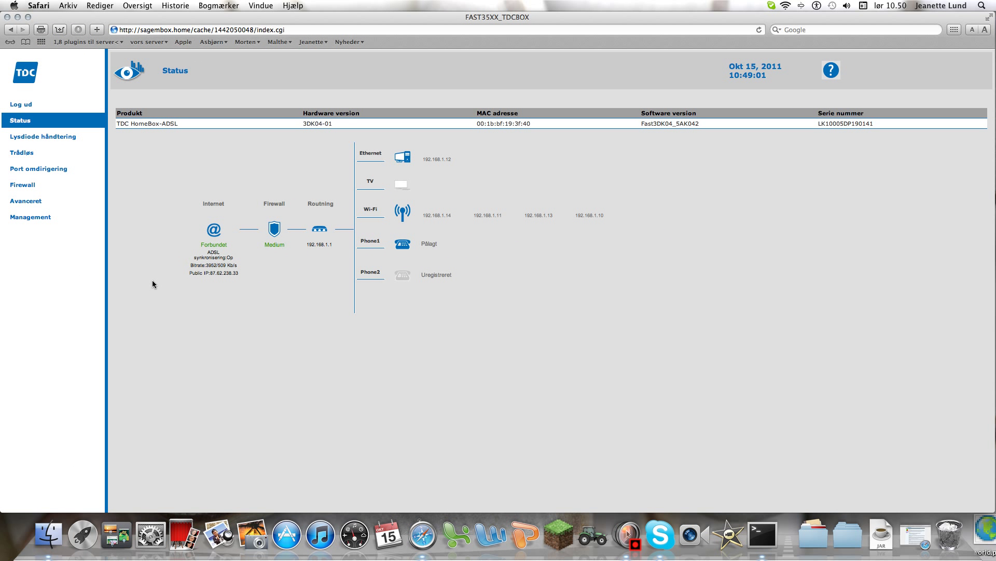